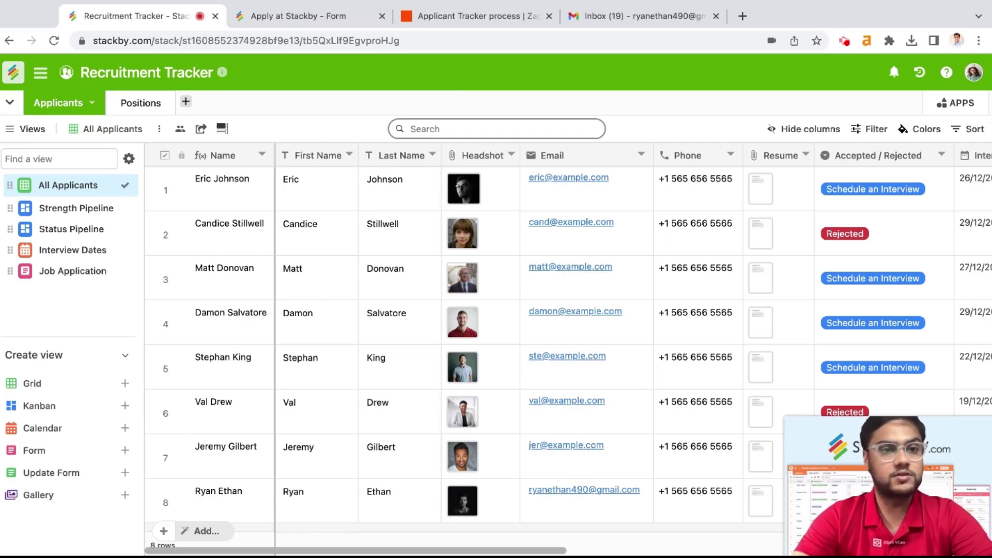
Step: Collapse the Create view list in the sidebar while viewing the Applicants table
left_click(101, 356)
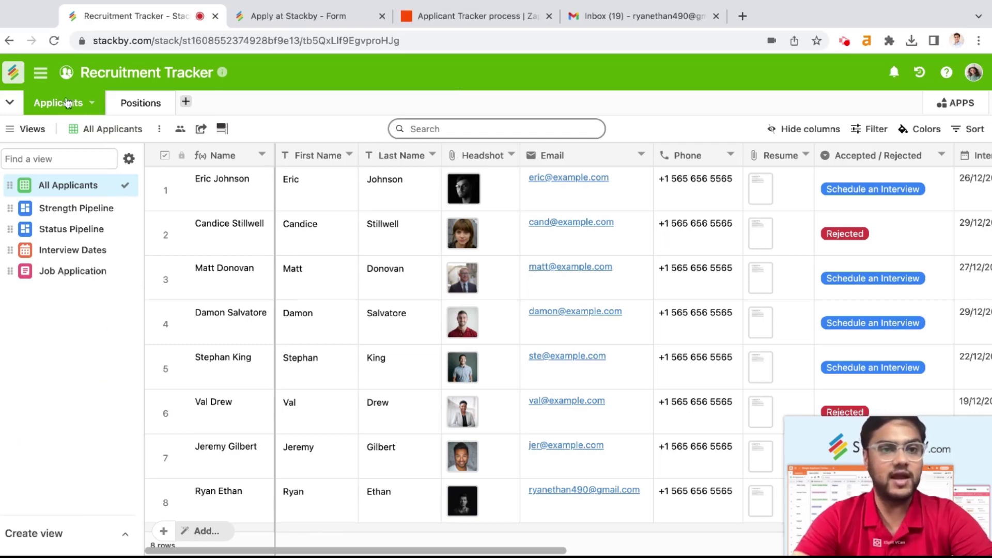
left_click(132, 104)
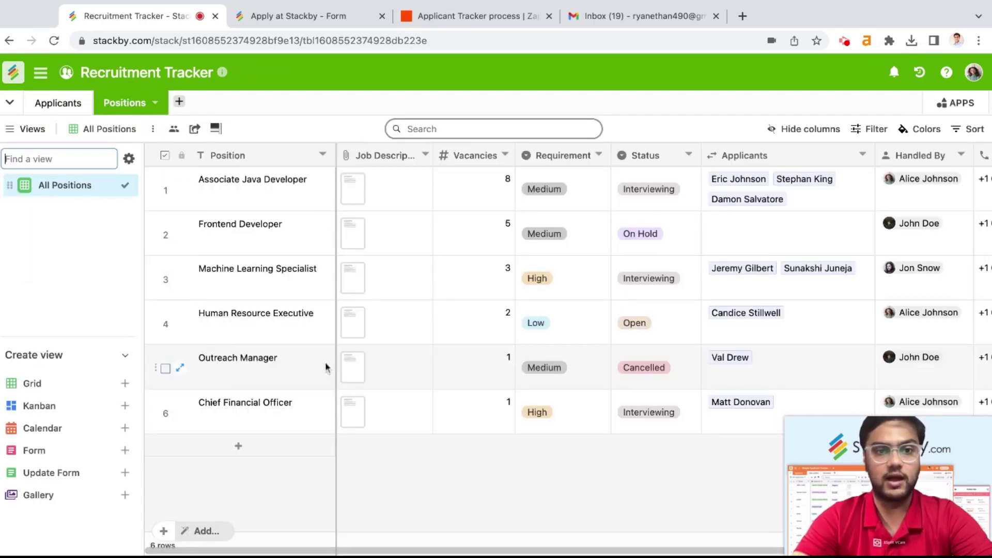
scroll(324, 361, "right", 3)
scroll(364, 259, "left", 1)
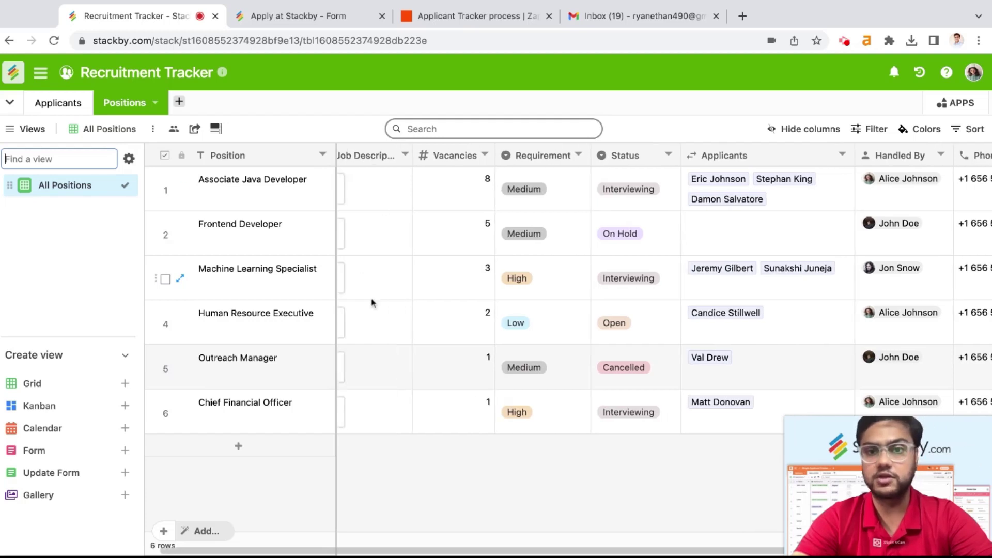
scroll(389, 274, "right", 3)
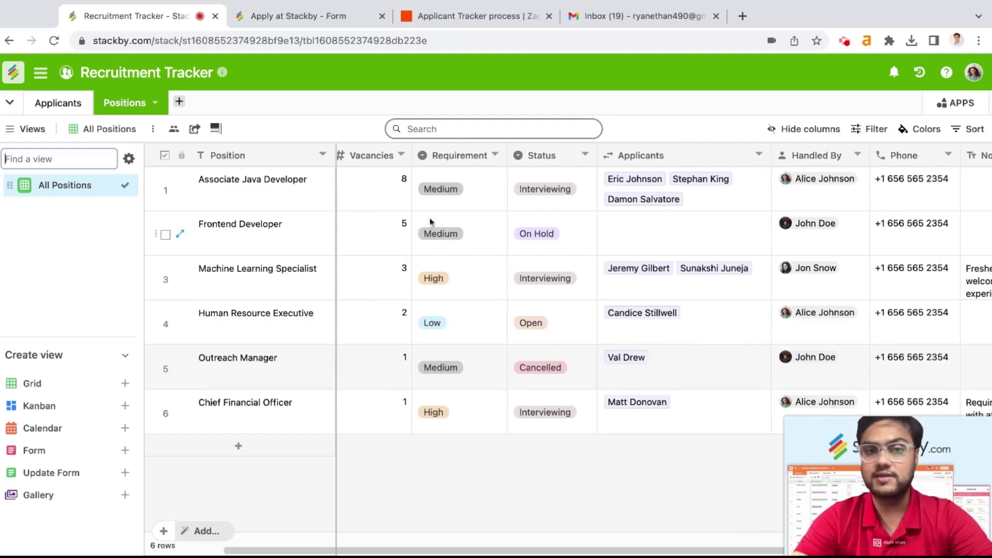
scroll(469, 383, "right", 3)
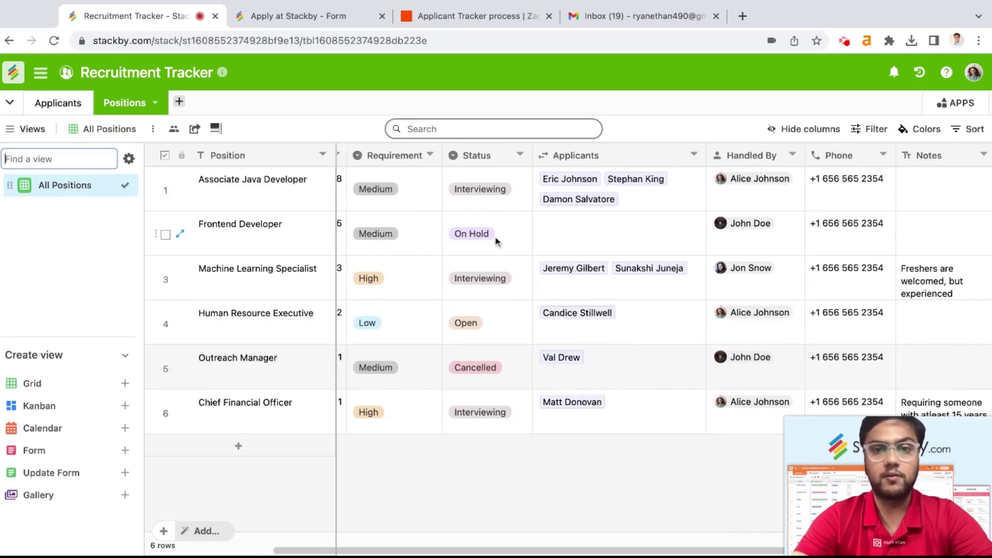
scroll(511, 380, "right", 3)
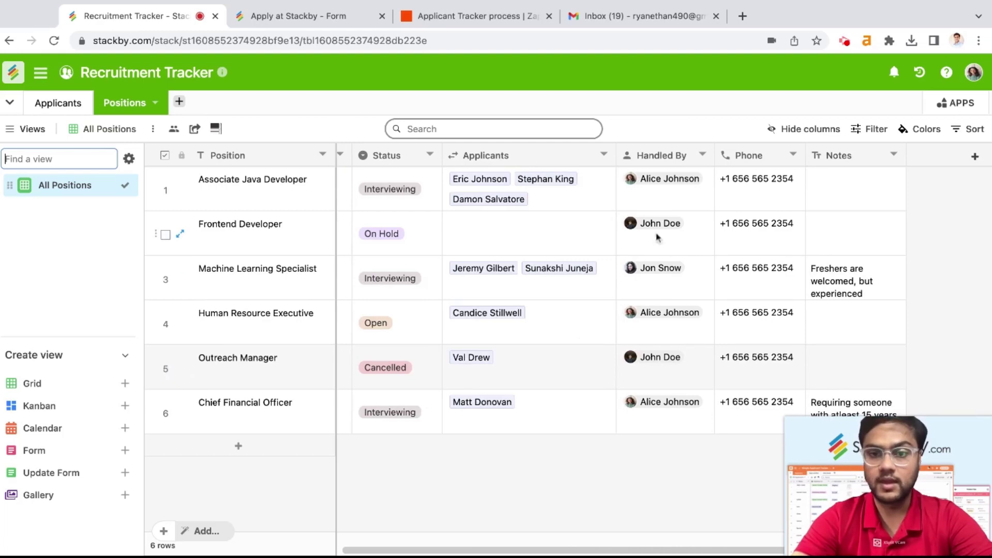
scroll(670, 382, "left", 6)
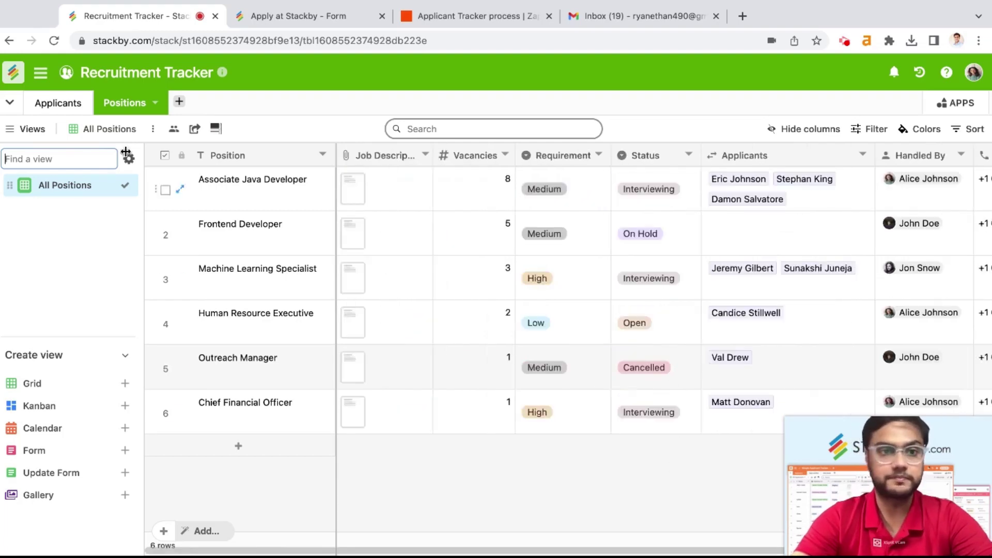
left_click(57, 105)
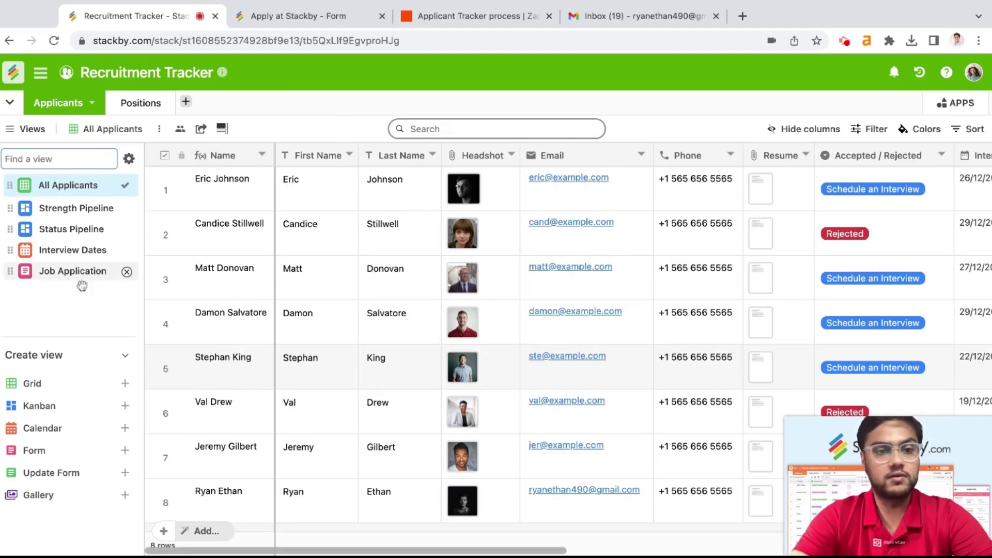
Step: Add the Phone column to the Job Application form below Email, marked required, and save
mouse_move(123, 456)
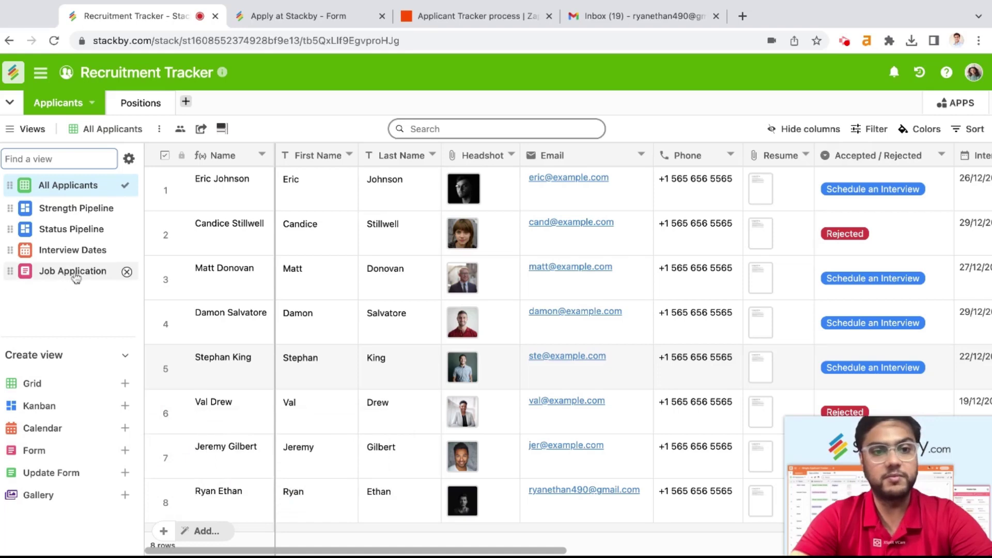
left_click(72, 272)
scroll(393, 313, "down", 3)
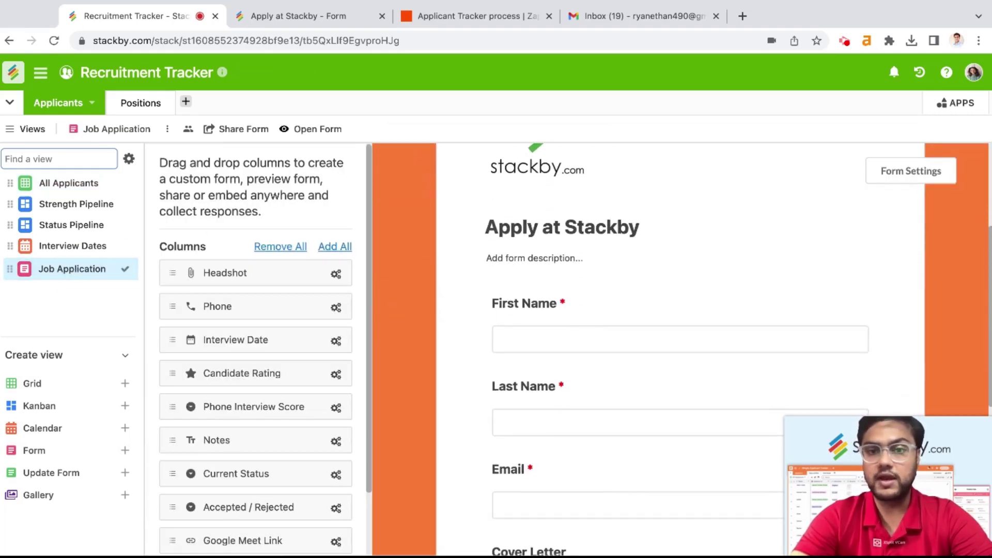
scroll(298, 374, "down", 1)
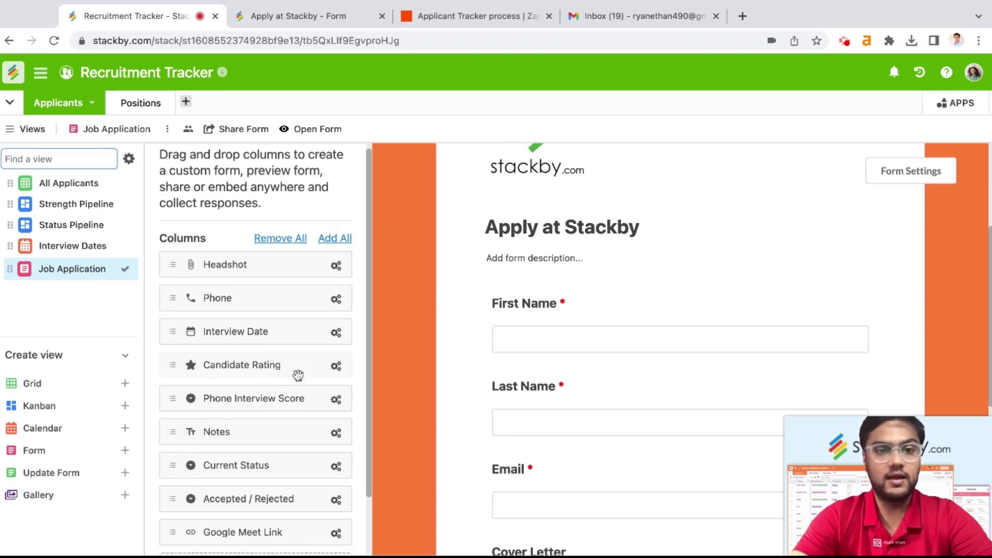
left_click_drag(259, 297, 615, 454)
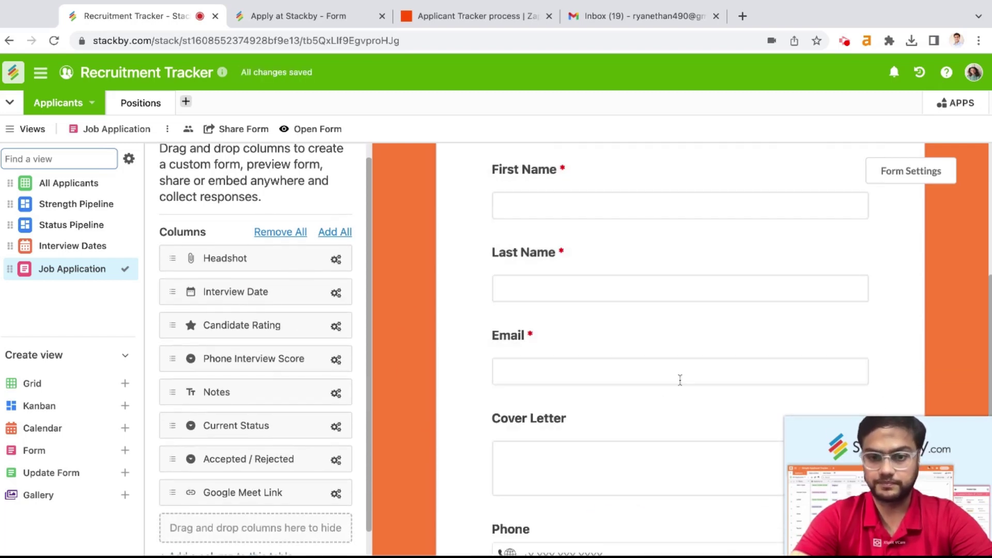
left_click_drag(593, 522, 693, 338)
left_click(811, 254)
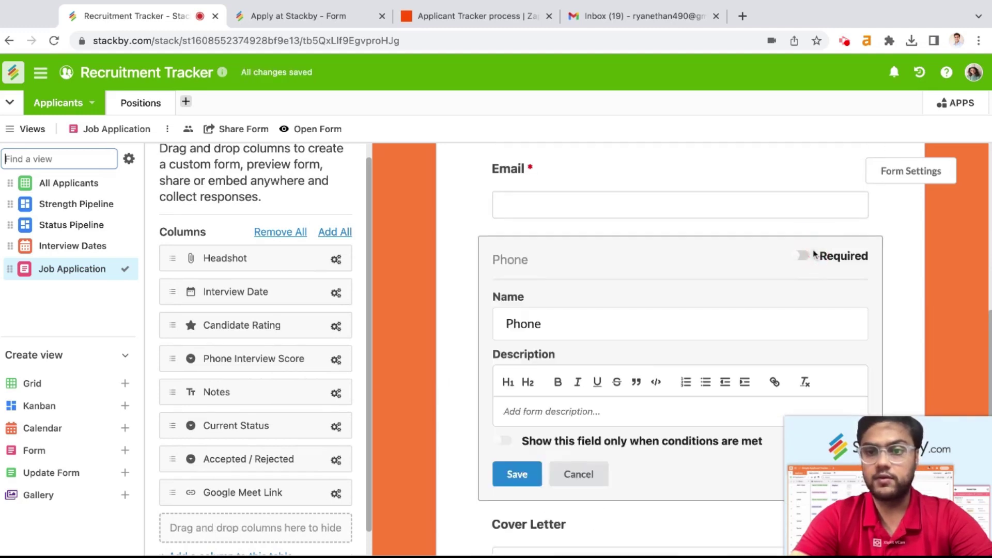
left_click(802, 255)
left_click(516, 474)
Step: Review the updated form, then switch to the 'Apply at Stackby - Form' tab
scroll(463, 441, "down", 3)
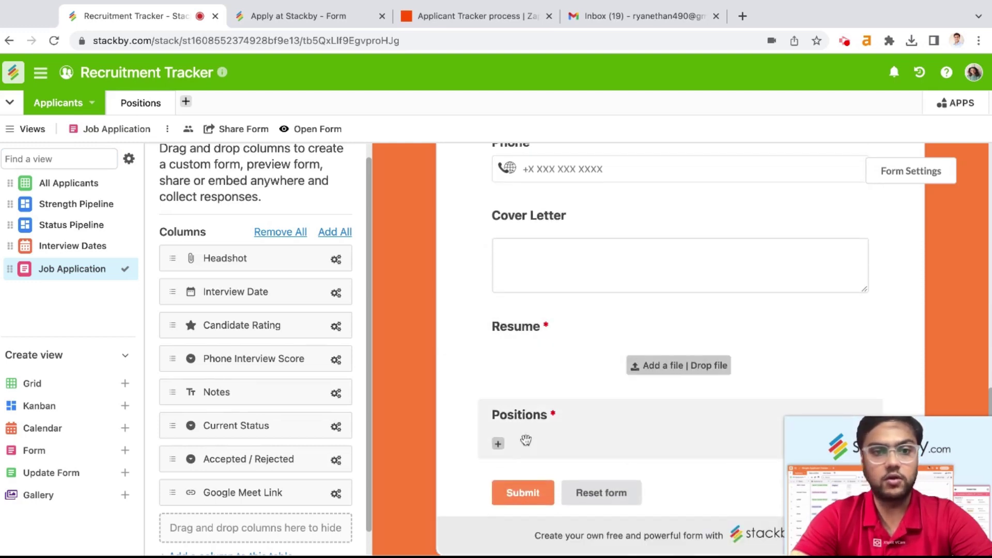
scroll(494, 357, "up", 10)
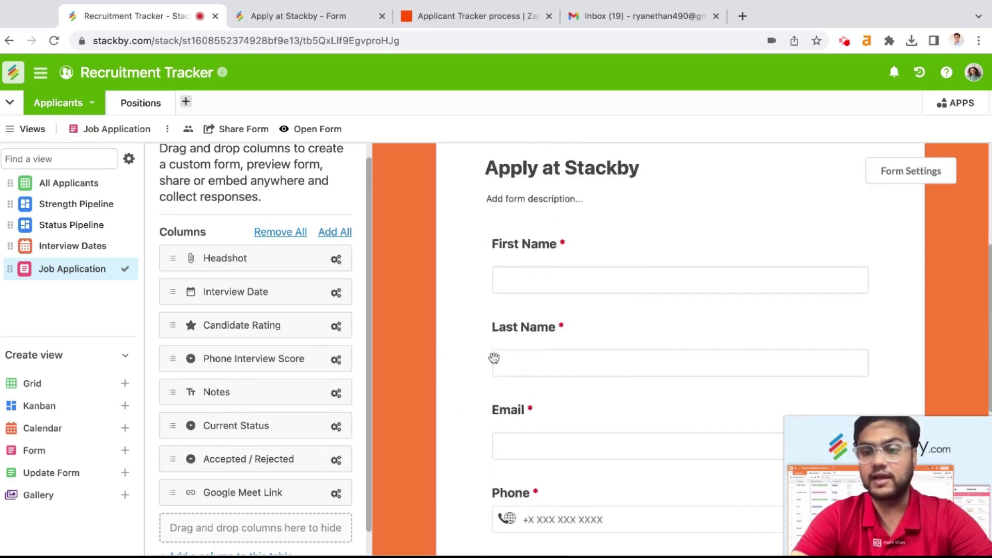
scroll(494, 356, "up", 3)
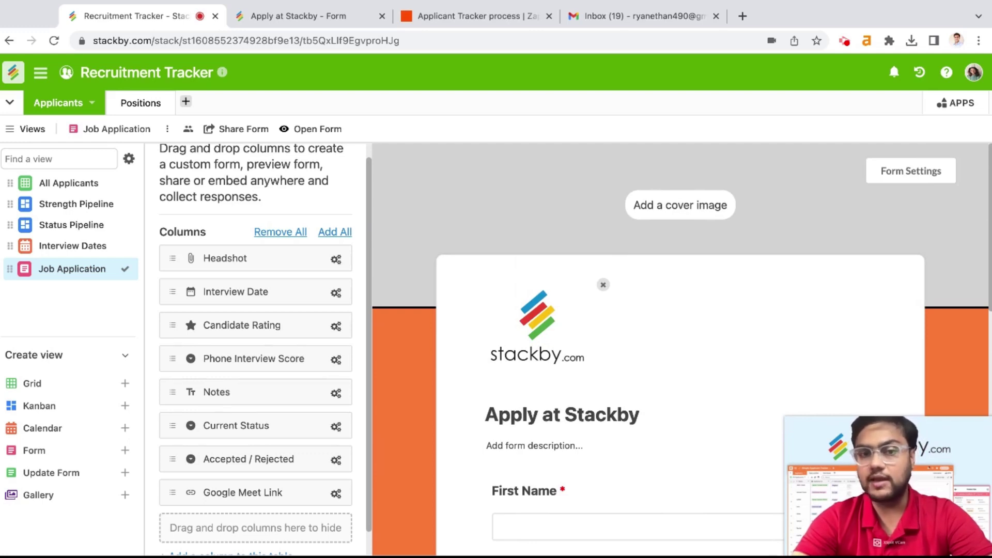
left_click(290, 16)
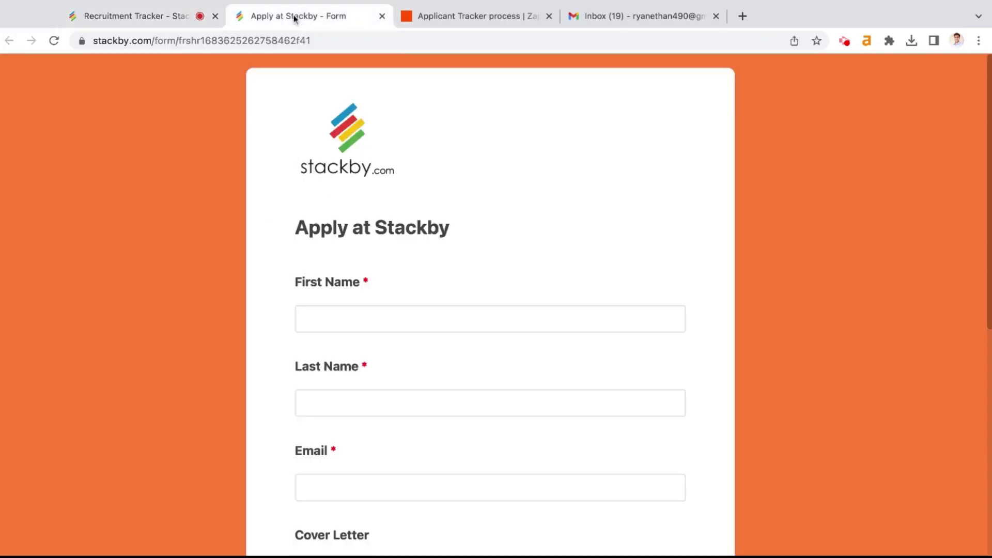
Step: Reload the live application form so the new Phone question appears
left_click(321, 40)
key("Return")
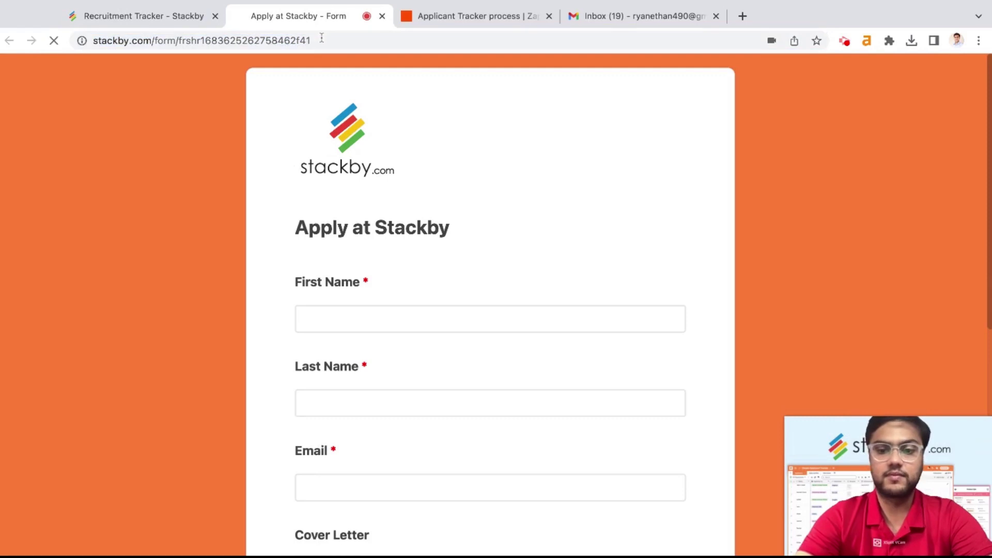
scroll(558, 290, "down", 9)
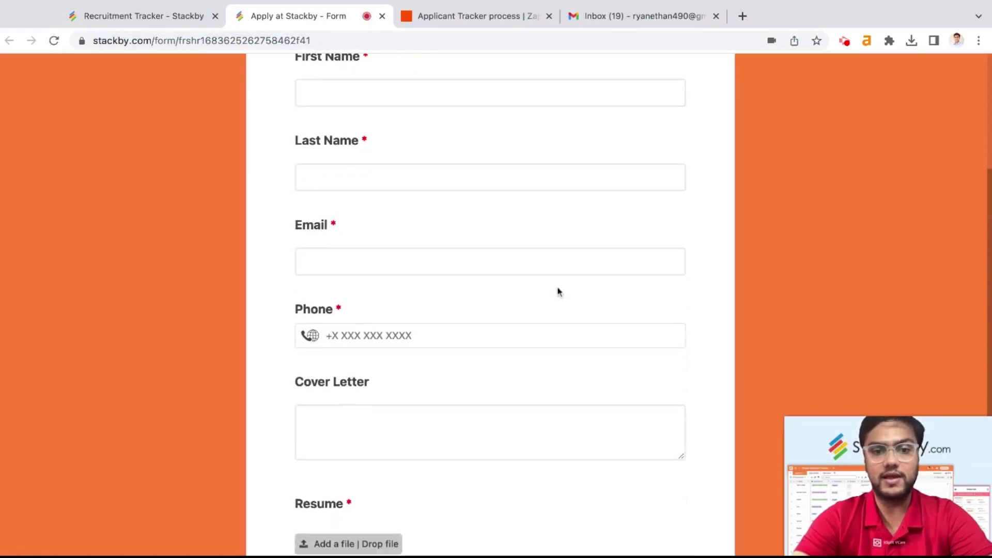
scroll(558, 292, "up", 10)
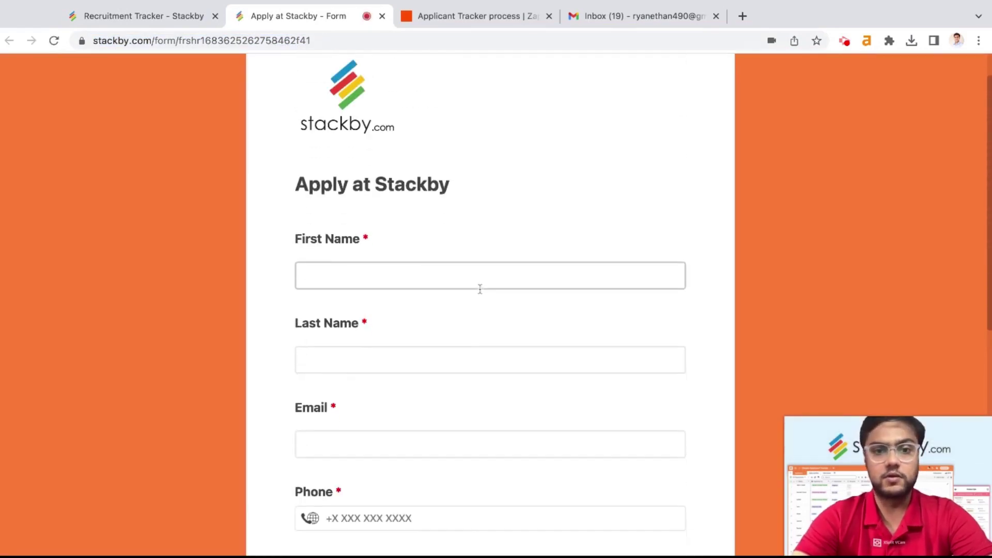
Step: Enter the applicant's first name, last name, email address and phone number
left_click(408, 283)
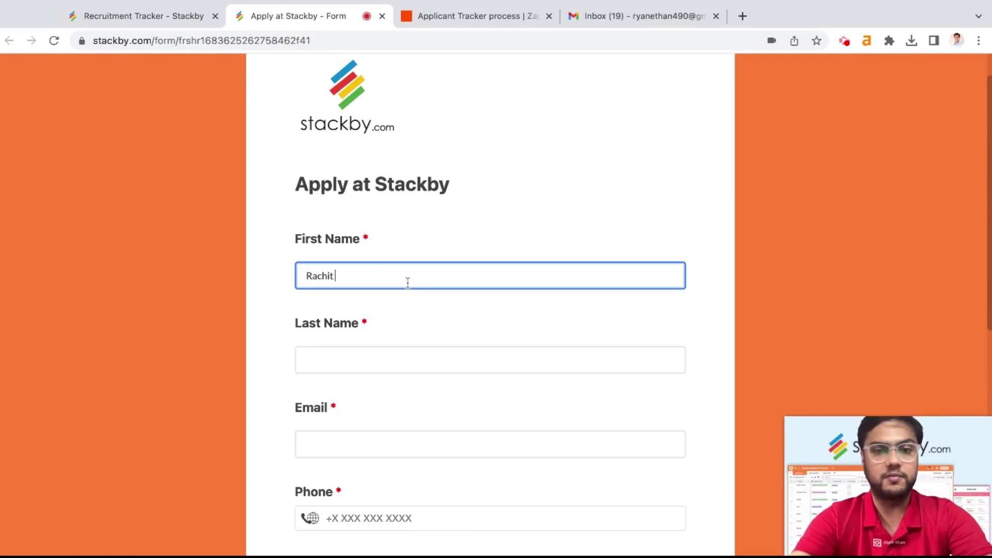
key("Tab")
key("Tab")
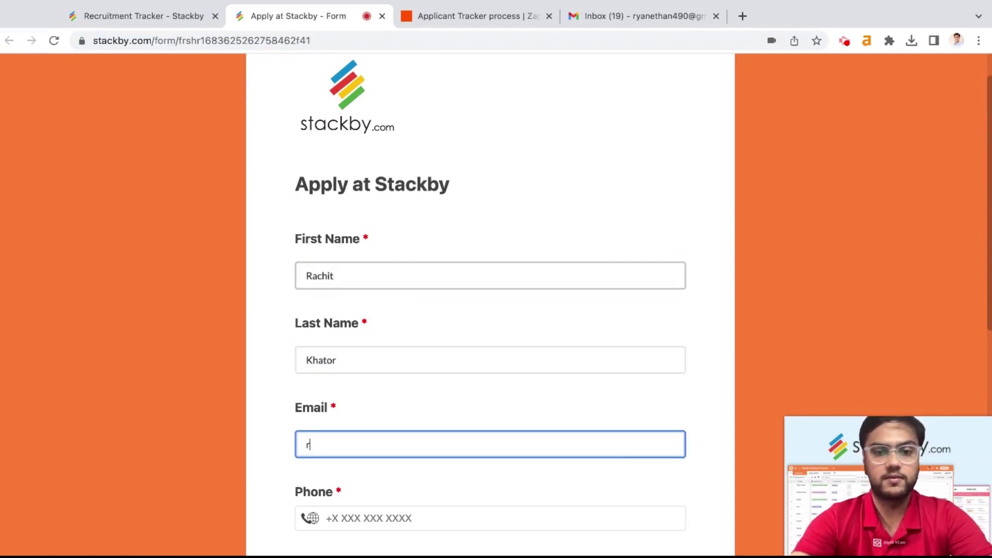
scroll(417, 361, "down", 2)
left_click(394, 444)
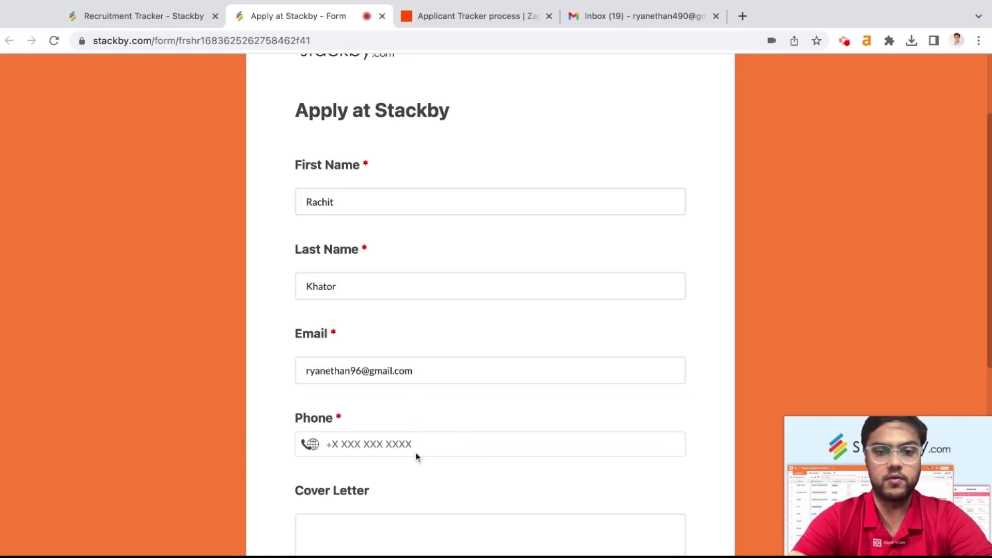
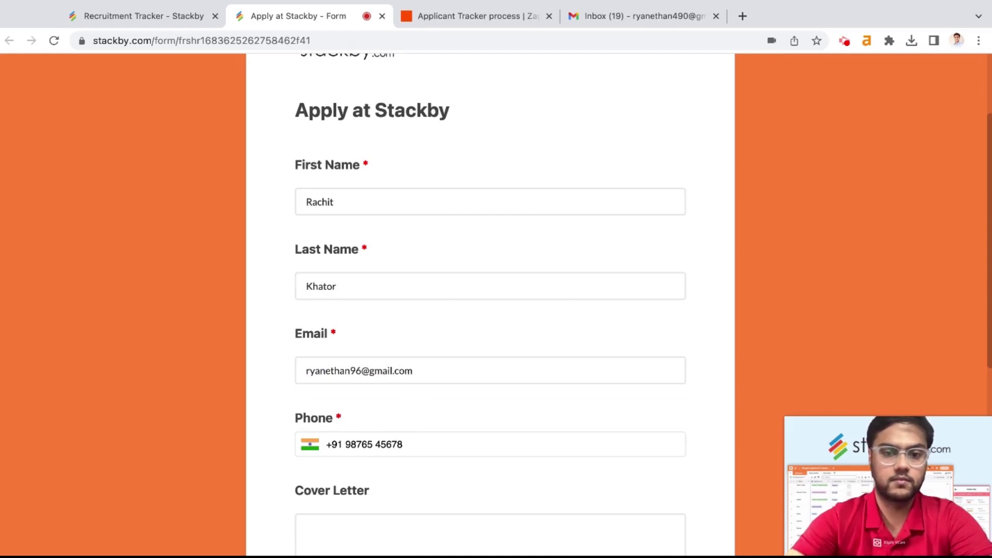
Step: Attach a resume file to the application
scroll(427, 467, "down", 3)
left_click(427, 467)
scroll(428, 468, "down", 2)
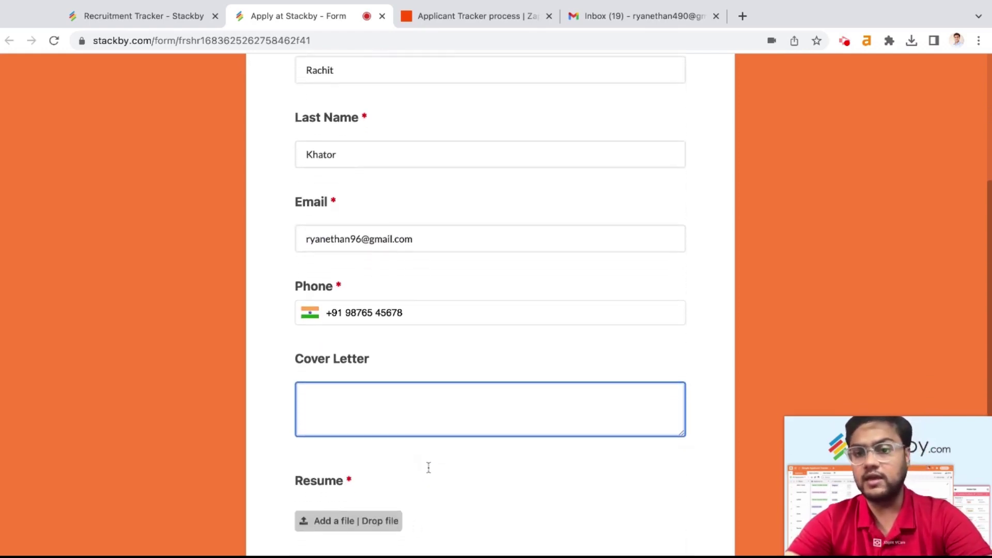
scroll(428, 467, "down", 2)
left_click(376, 470)
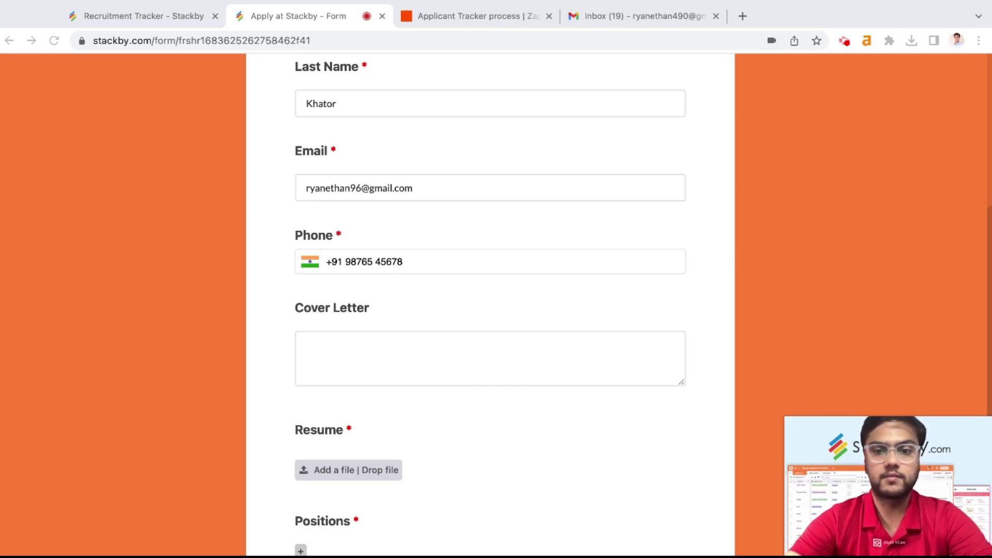
Step: Choose Machine Learning Specialist as the position and submit the application
scroll(627, 325, "down", 4)
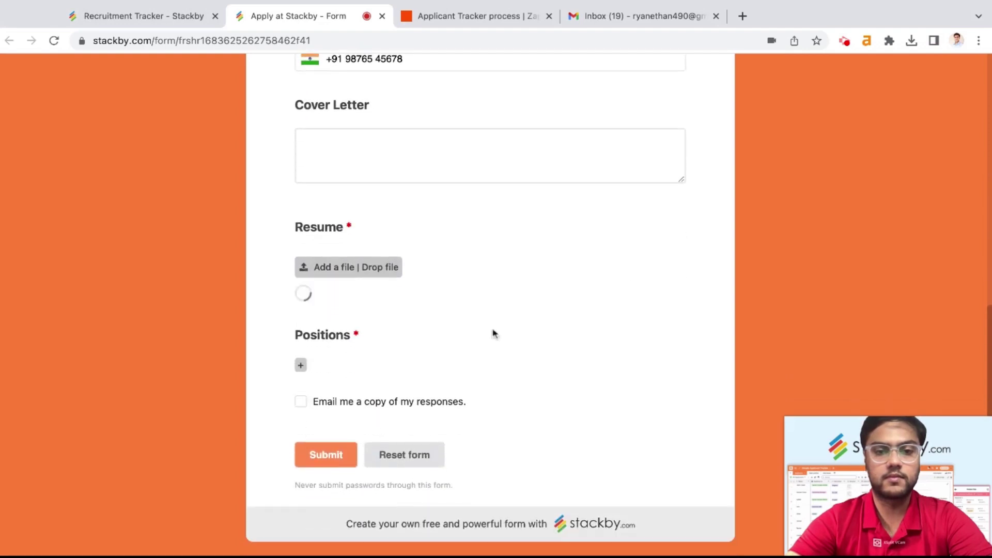
left_click(300, 364)
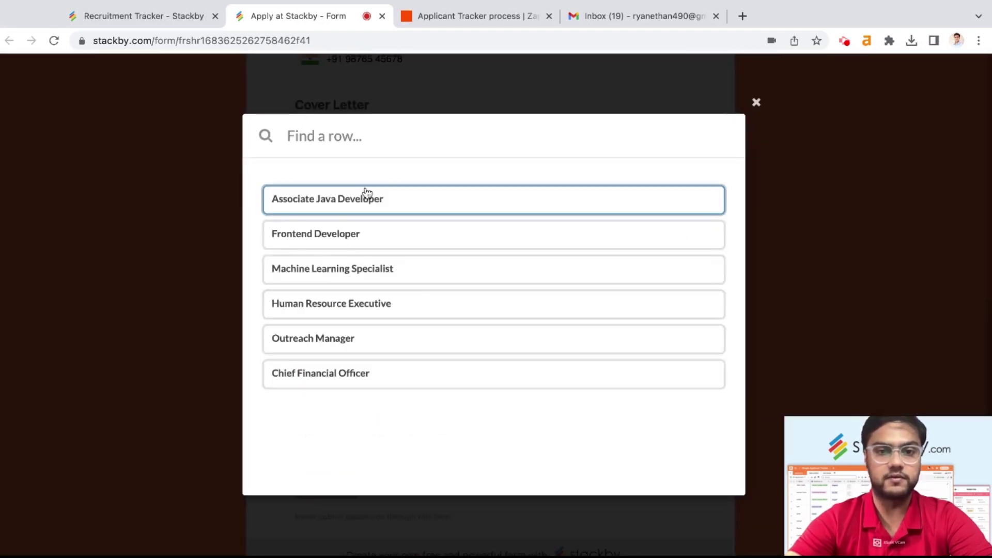
left_click(378, 269)
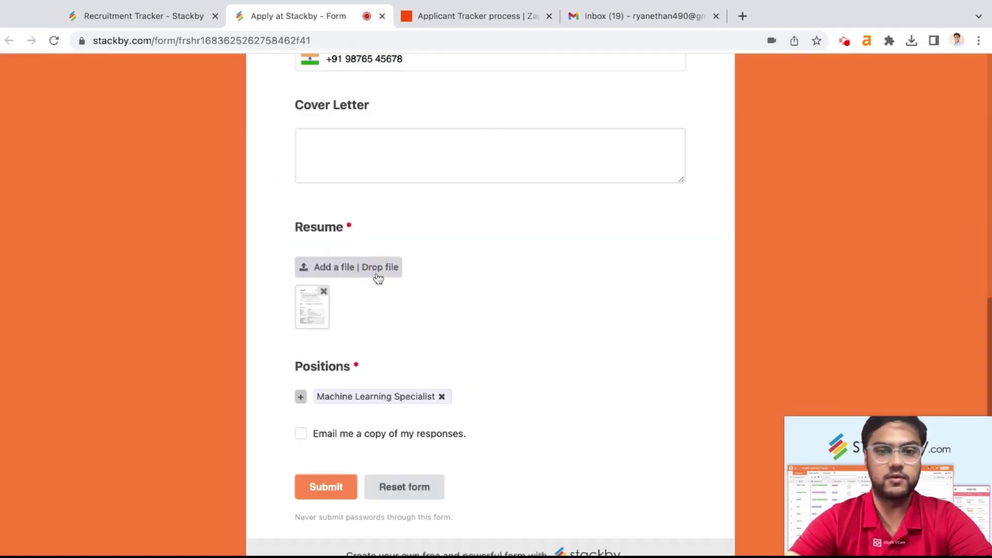
left_click(338, 489)
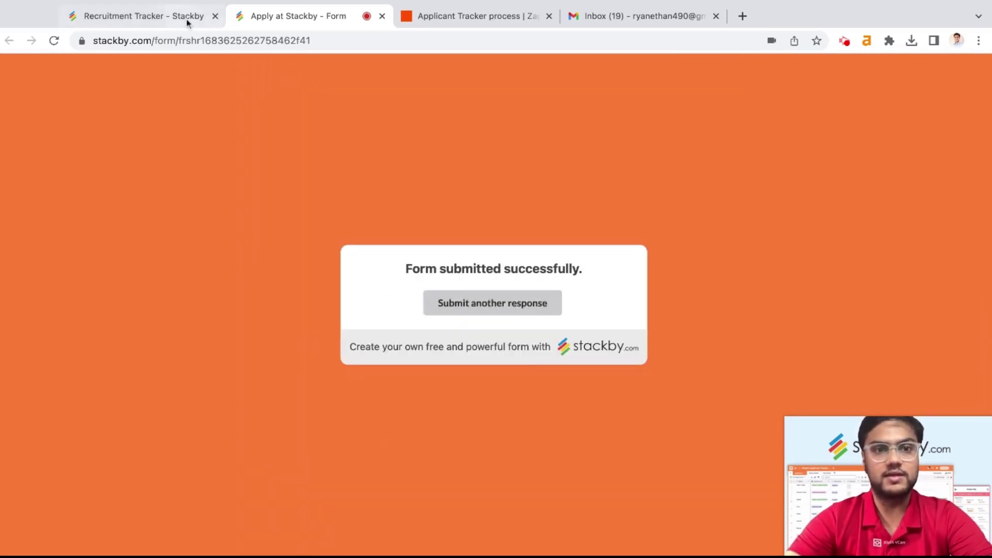
Step: Open the All Applicants grid and scroll right through the new ninth applicant's fields
left_click(179, 19)
left_click(94, 191)
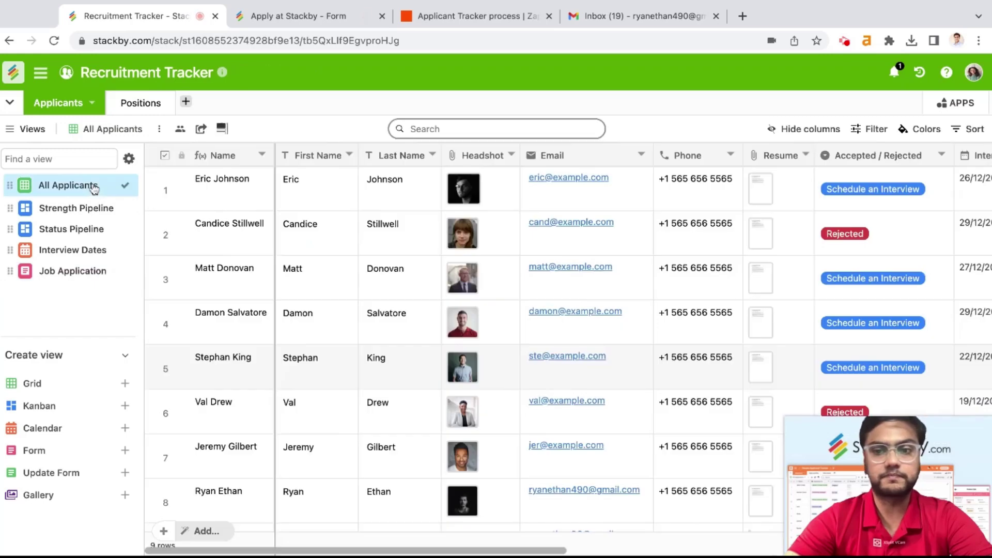
scroll(481, 331, "down", 3)
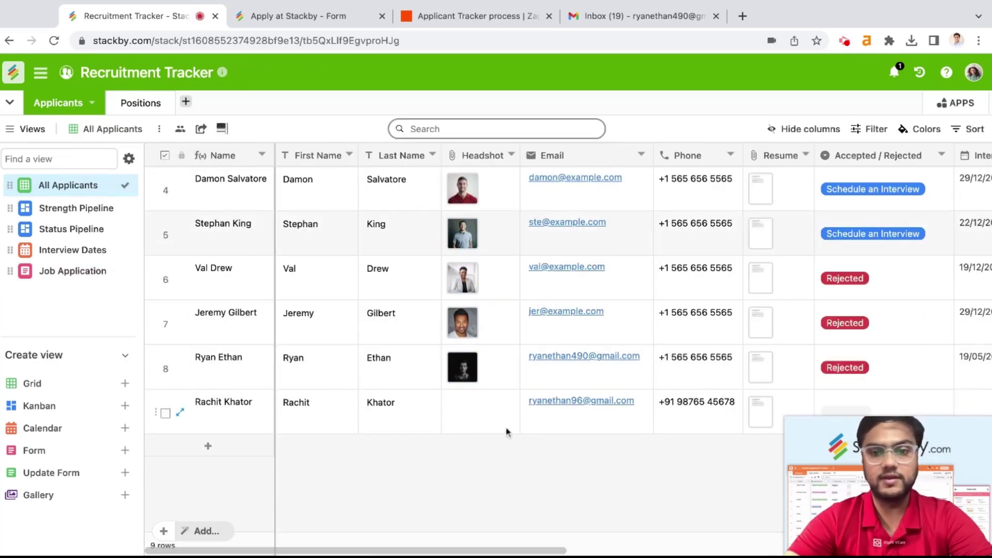
scroll(506, 427, "right", 5)
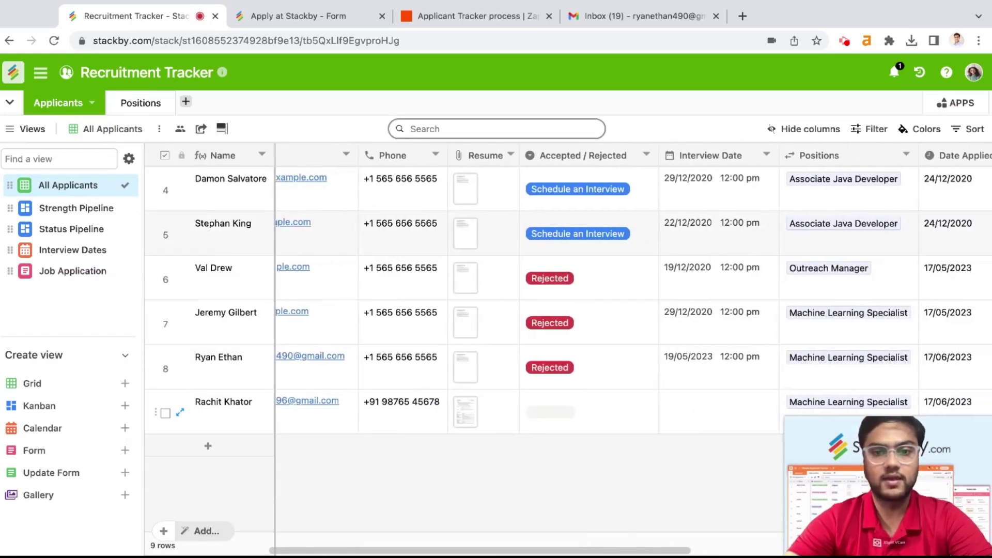
scroll(506, 429, "right", 3)
scroll(507, 429, "right", 2)
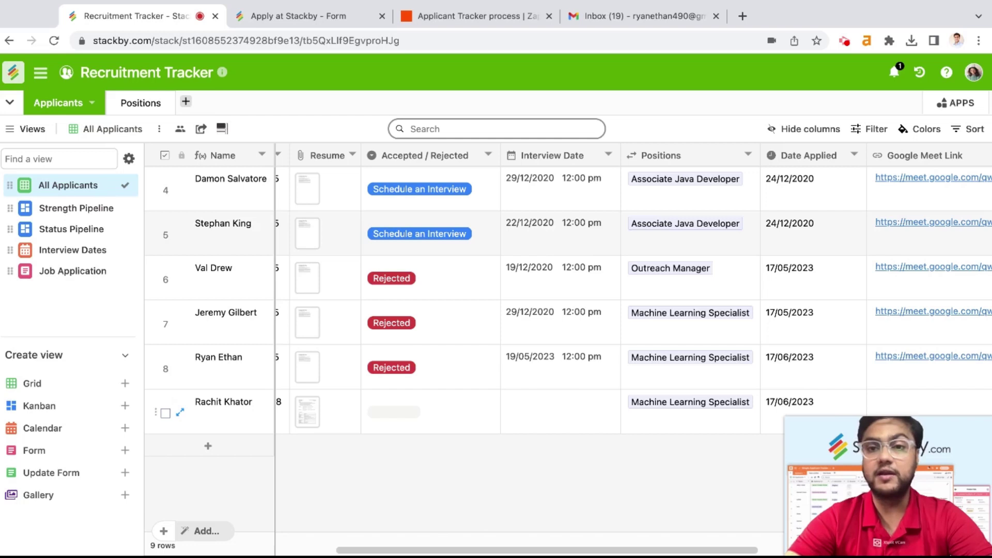
scroll(476, 415, "right", 5)
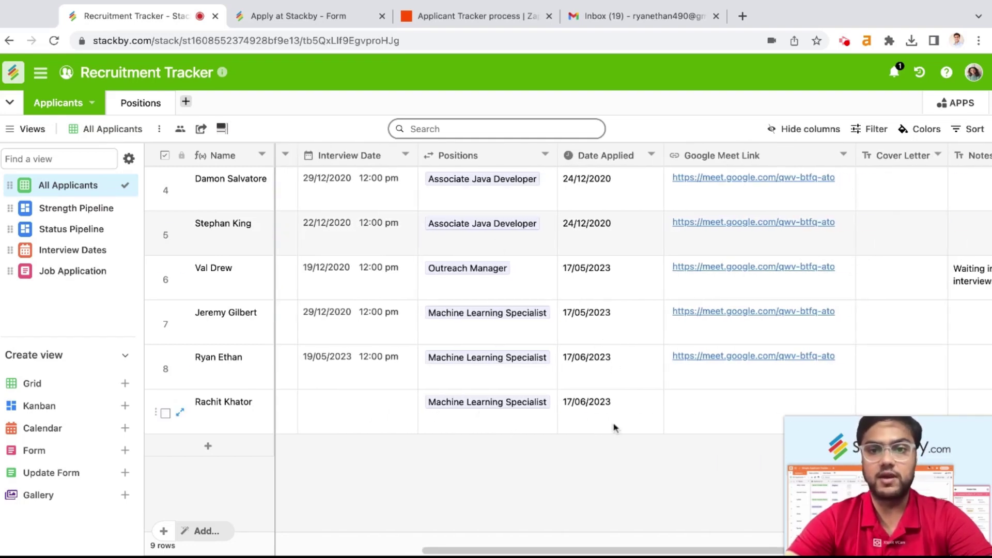
scroll(624, 413, "right", 5)
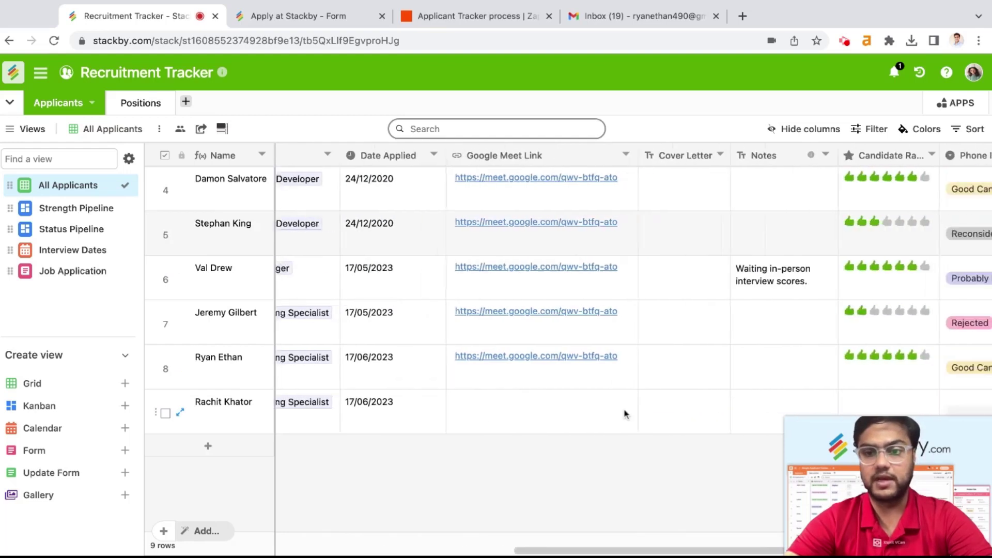
scroll(624, 413, "right", 4)
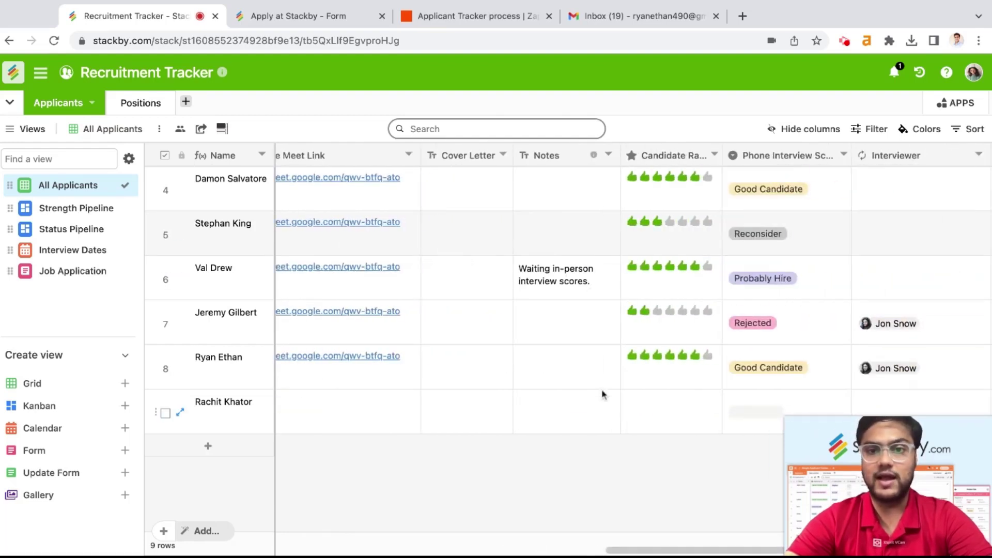
scroll(668, 408, "right", 3)
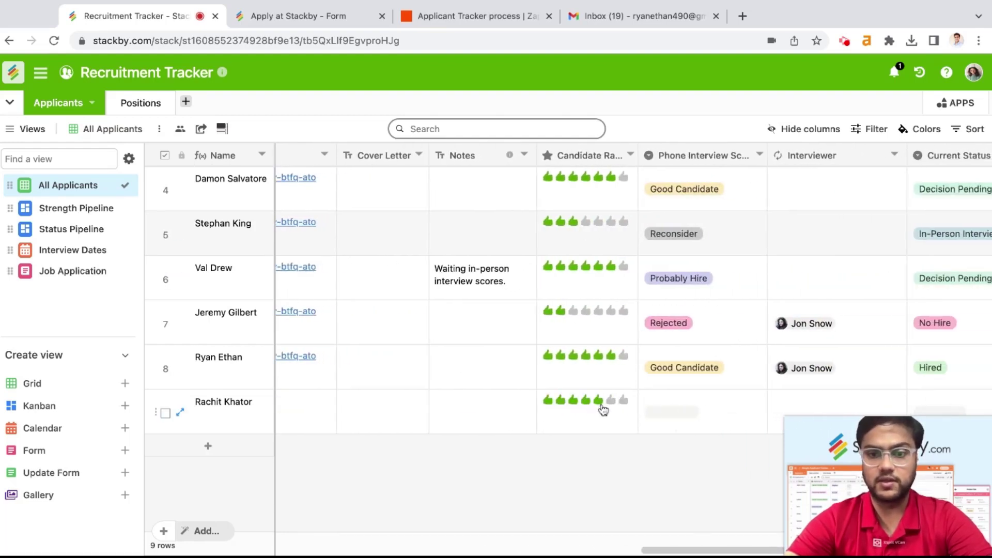
Step: Rate the ninth applicant five thumbs, leaving Phone Interview Score unset
left_click(602, 405)
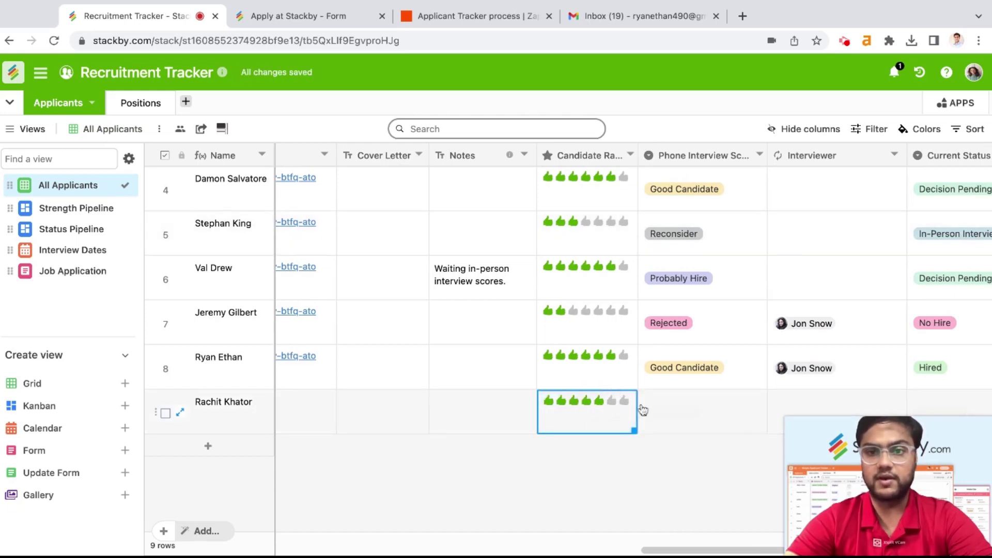
left_click(670, 405)
left_click(675, 406)
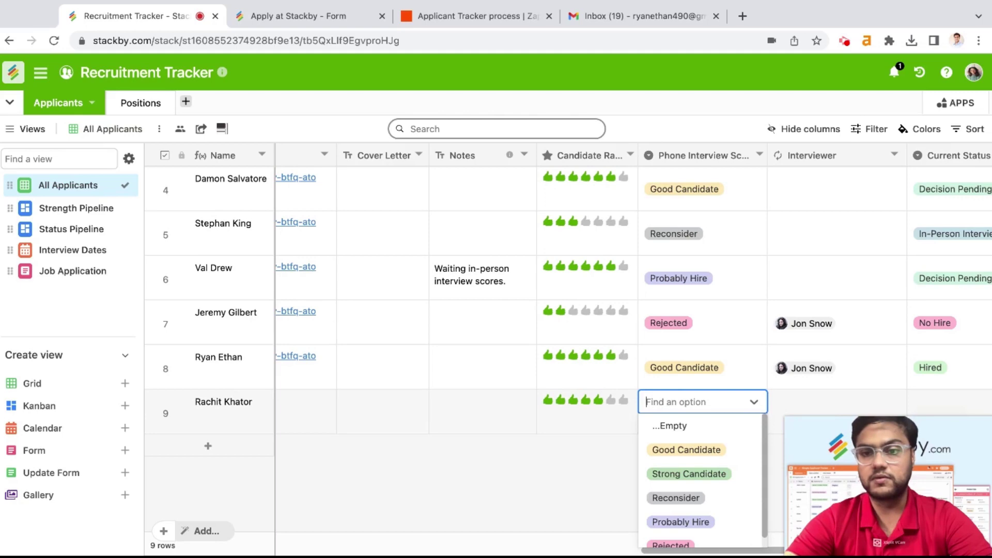
left_click(697, 369)
scroll(698, 369, "right", 5)
left_click(680, 409)
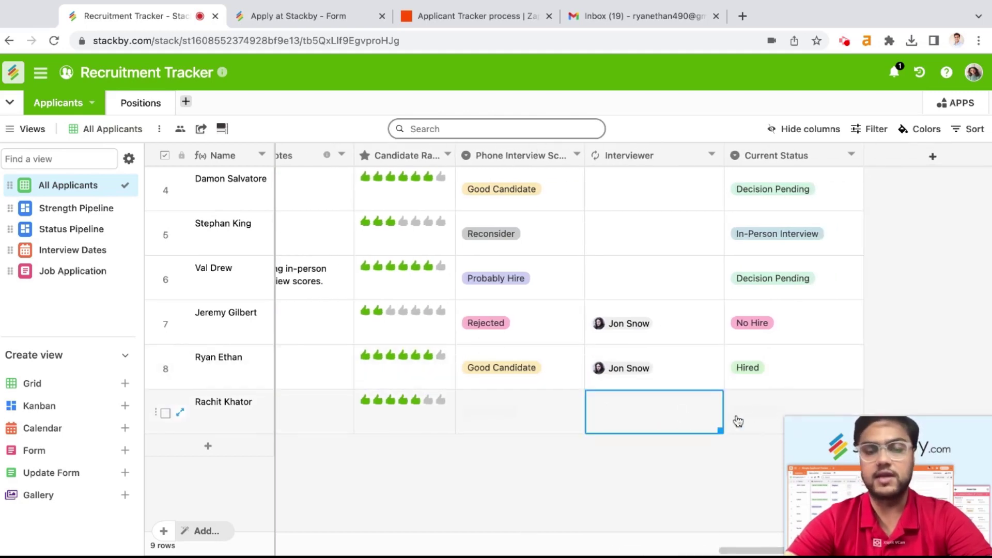
scroll(621, 422, "left", 1)
scroll(621, 422, "left", 15)
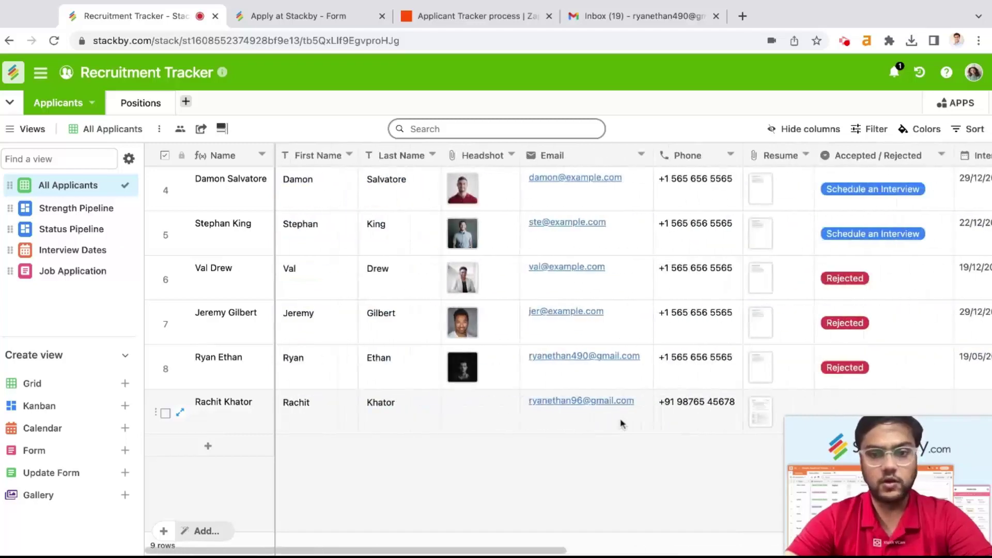
scroll(593, 353, "right", 6)
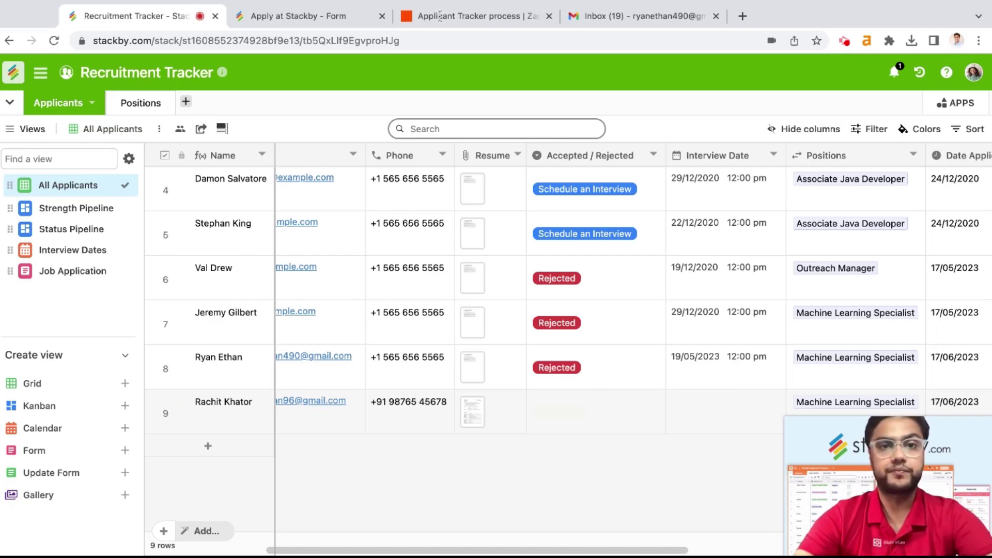
Step: In the Applicant Tracker process zap, confirm the New Row in Stackby trigger's event
left_click(457, 18)
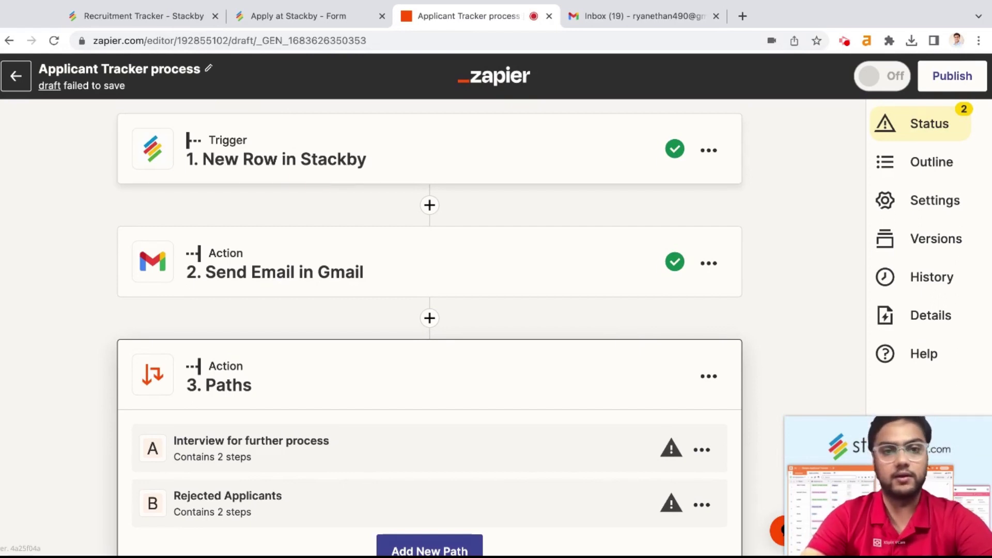
left_click(417, 170)
scroll(359, 243, "down", 1)
scroll(355, 272, "up", 2)
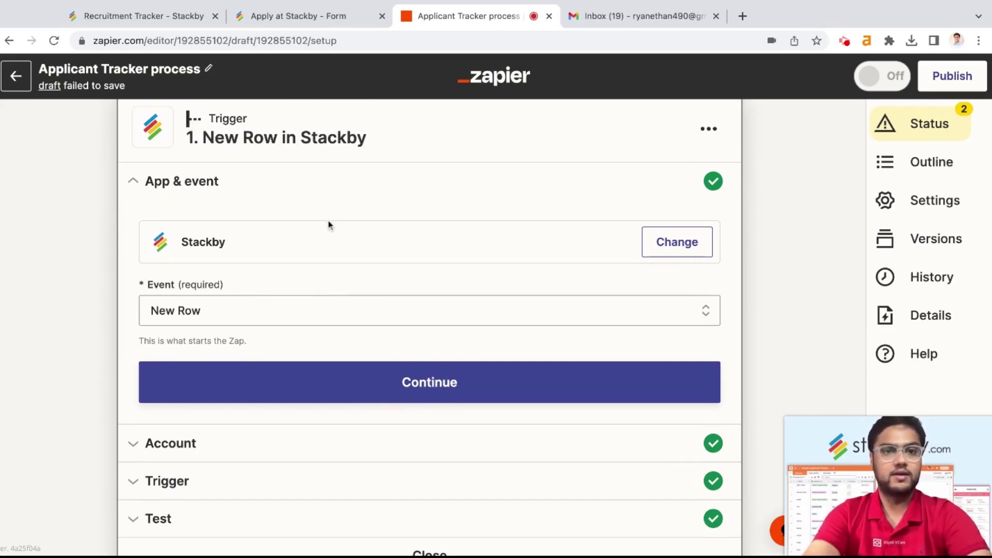
scroll(327, 223, "down", 1)
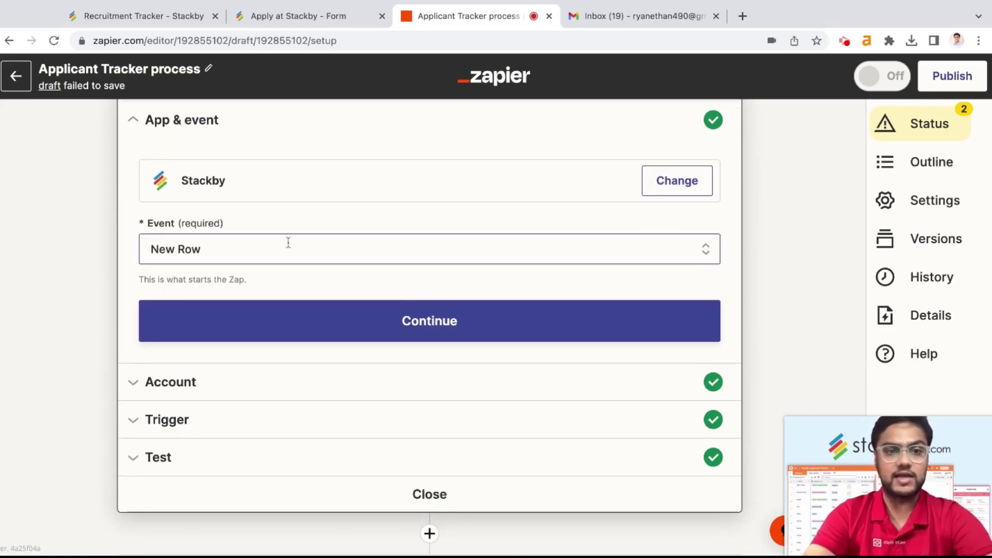
scroll(288, 243, "down", 1)
left_click(370, 297)
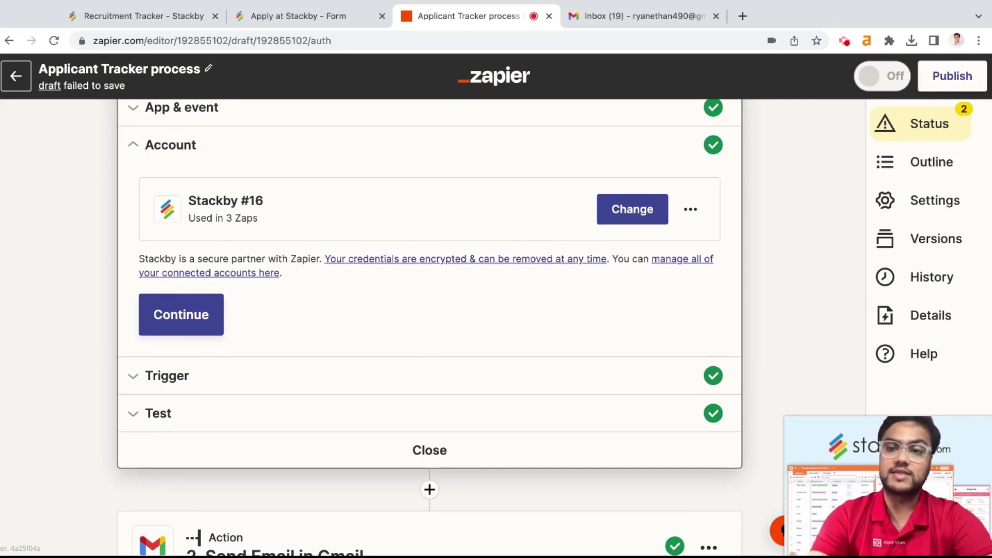
scroll(341, 364, "down", 1)
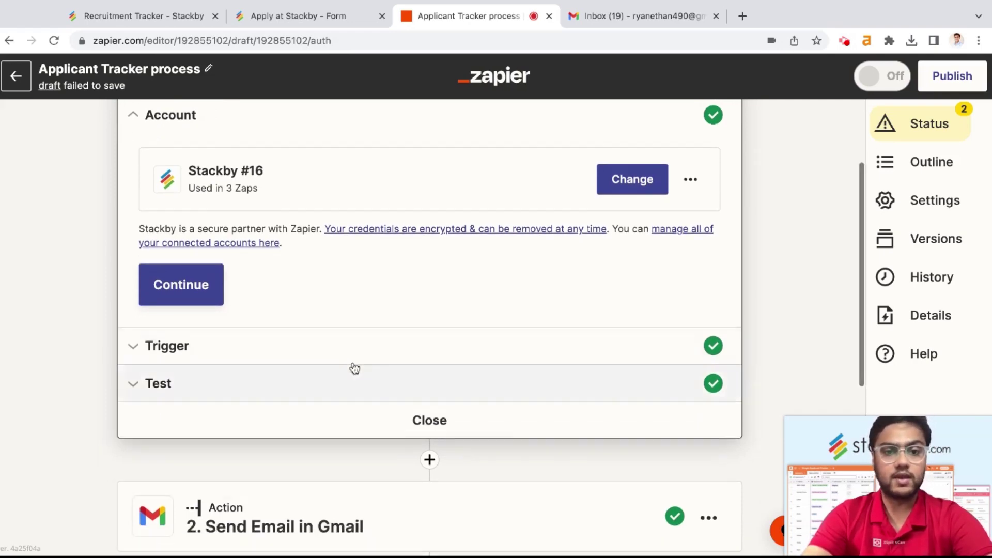
Step: Confirm the Stackby account, verify HR & Recruiting / Recruitment Tracker / Applicants, and view the test row
left_click(357, 354)
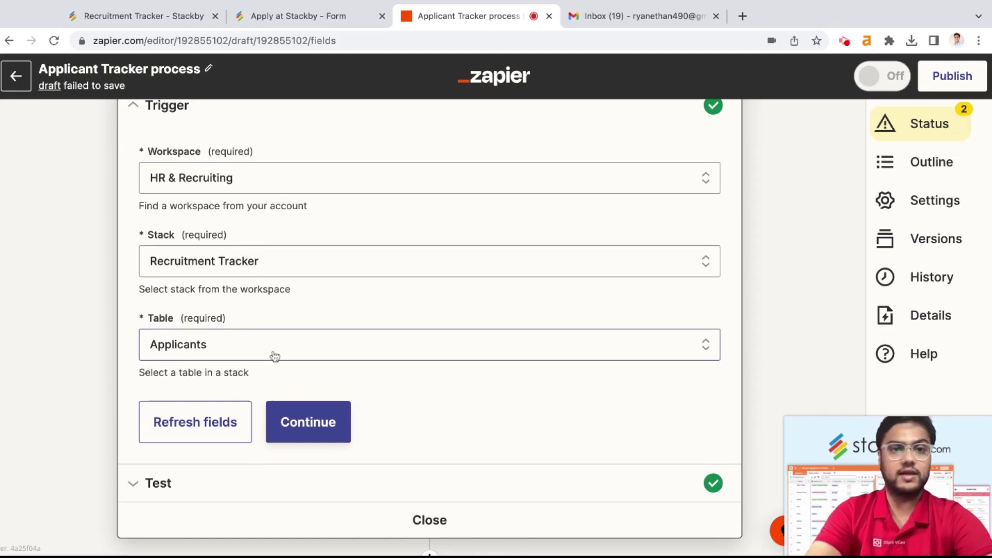
scroll(251, 275, "down", 2)
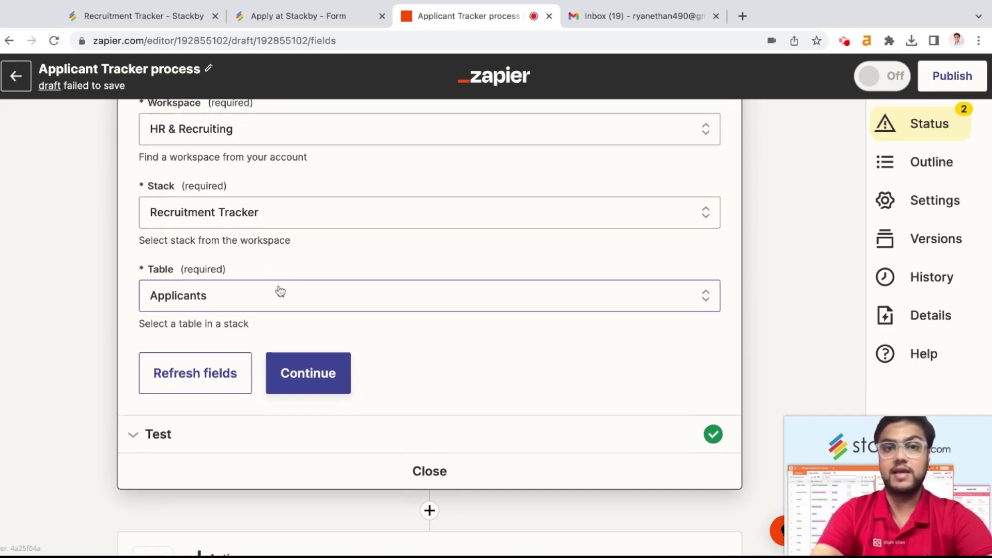
left_click(109, 11)
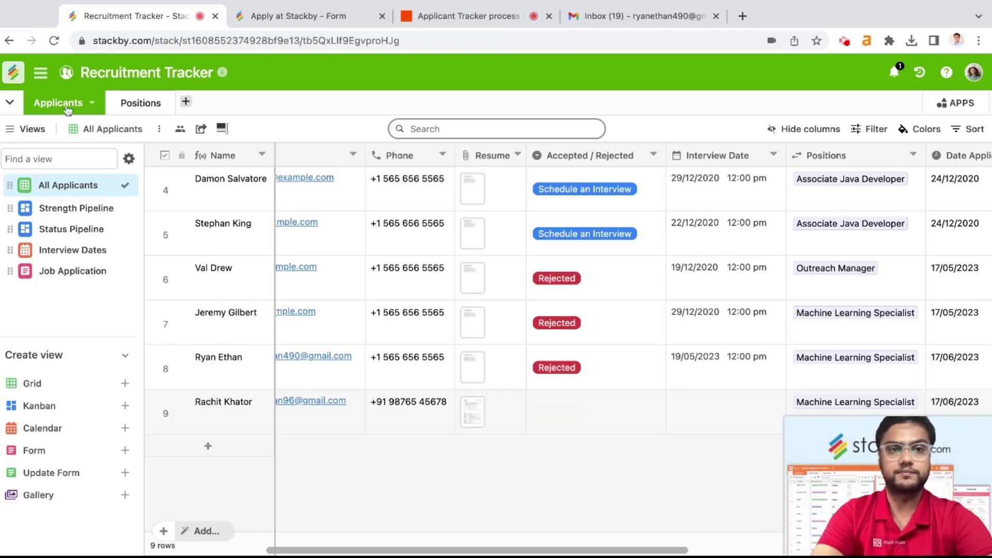
left_click(443, 16)
scroll(478, 350, "down", 2)
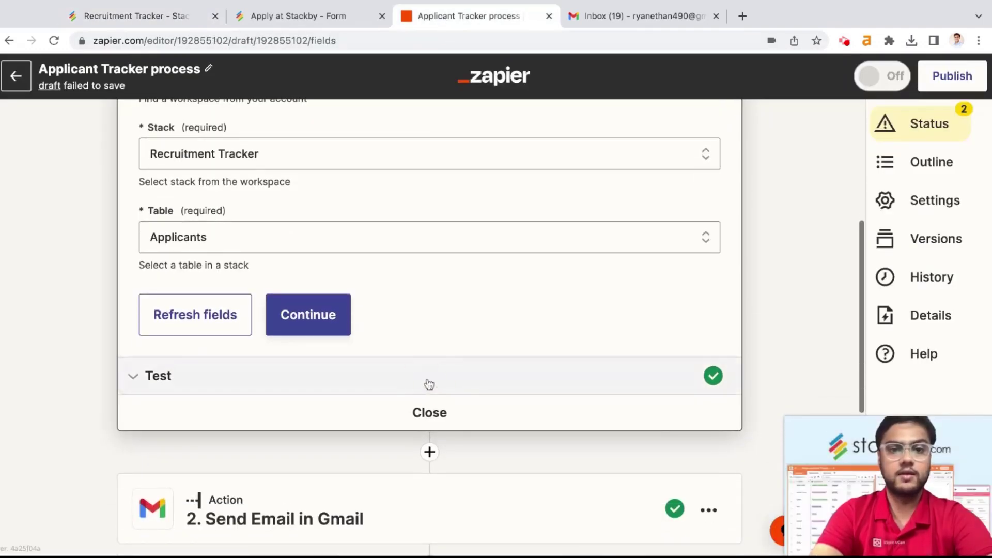
left_click(428, 384)
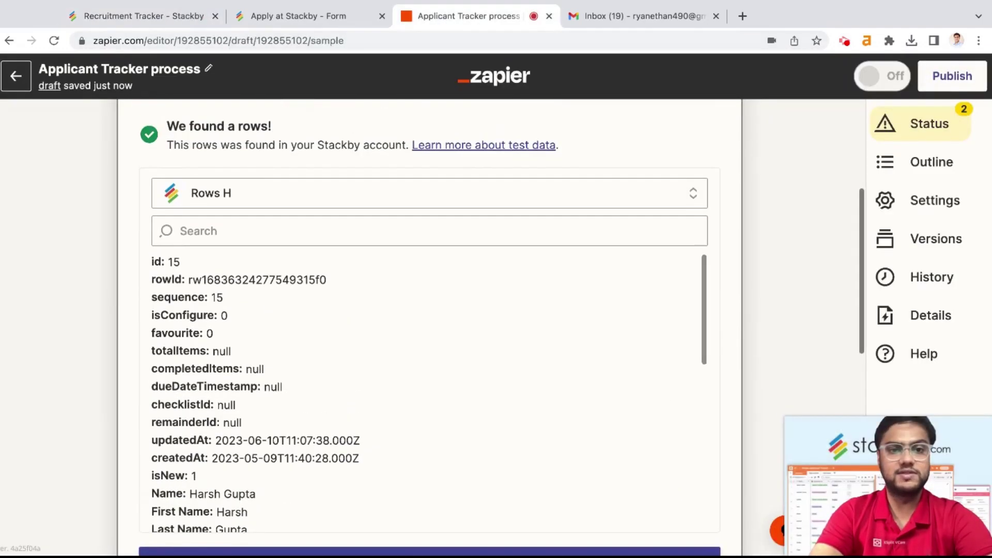
scroll(247, 340, "down", 4)
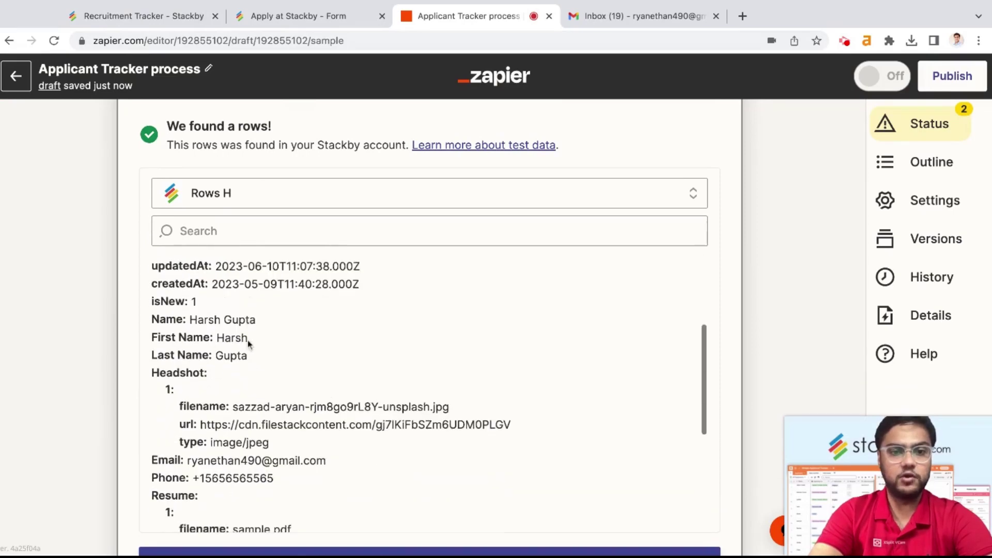
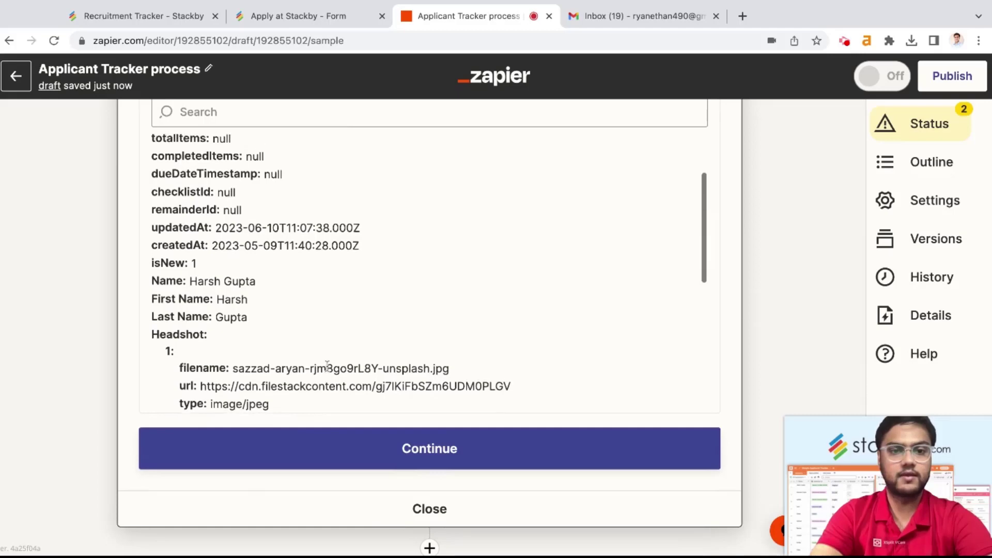
scroll(327, 364, "up", 5)
scroll(327, 364, "down", 2)
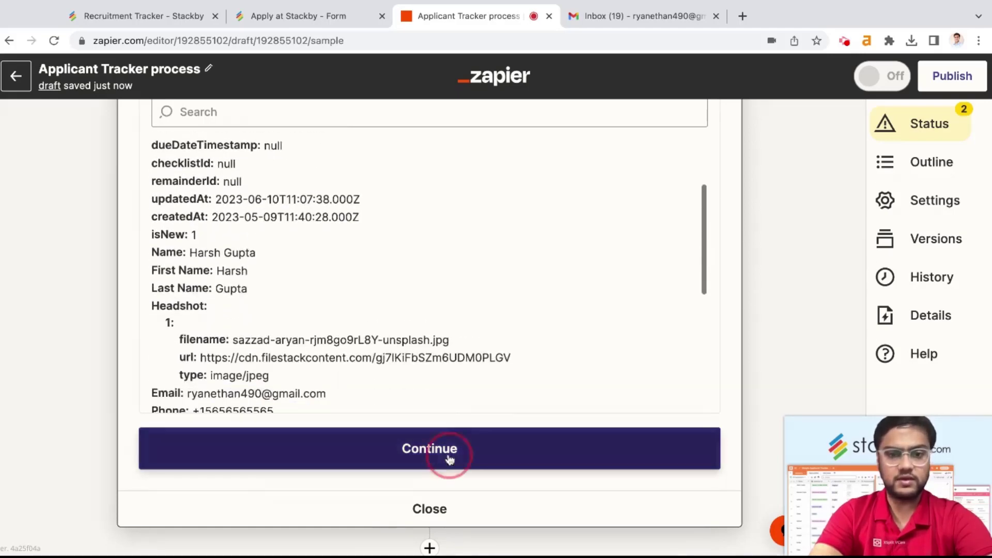
Step: Accept the sample applicant and expand the Gmail step's connected account and email fields
left_click(447, 454)
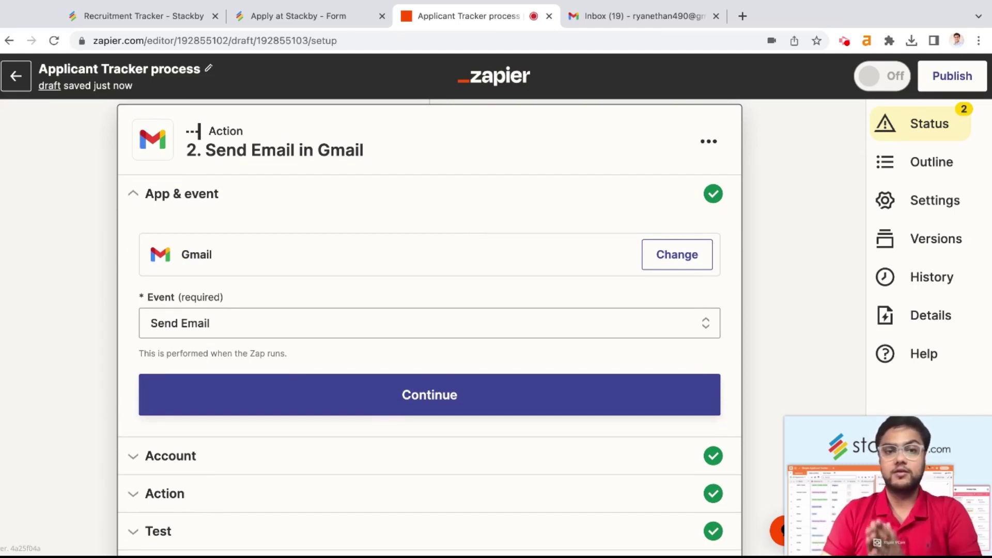
scroll(284, 303, "down", 1)
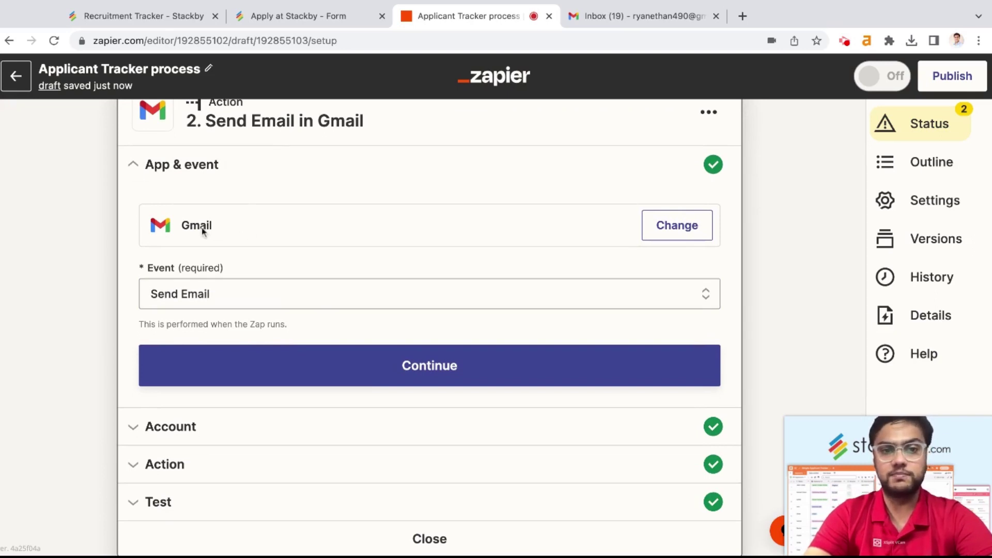
scroll(220, 228, "down", 1)
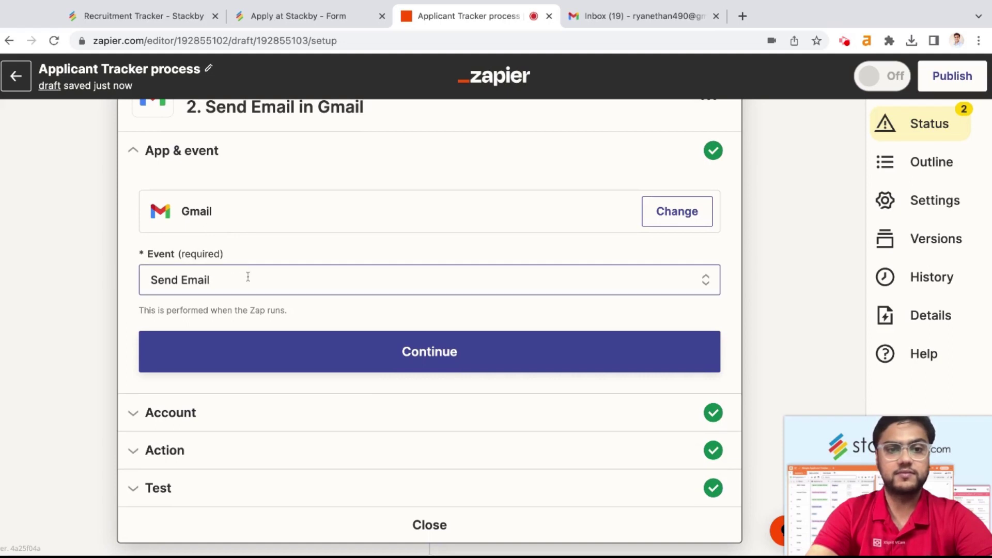
scroll(248, 277, "down", 4)
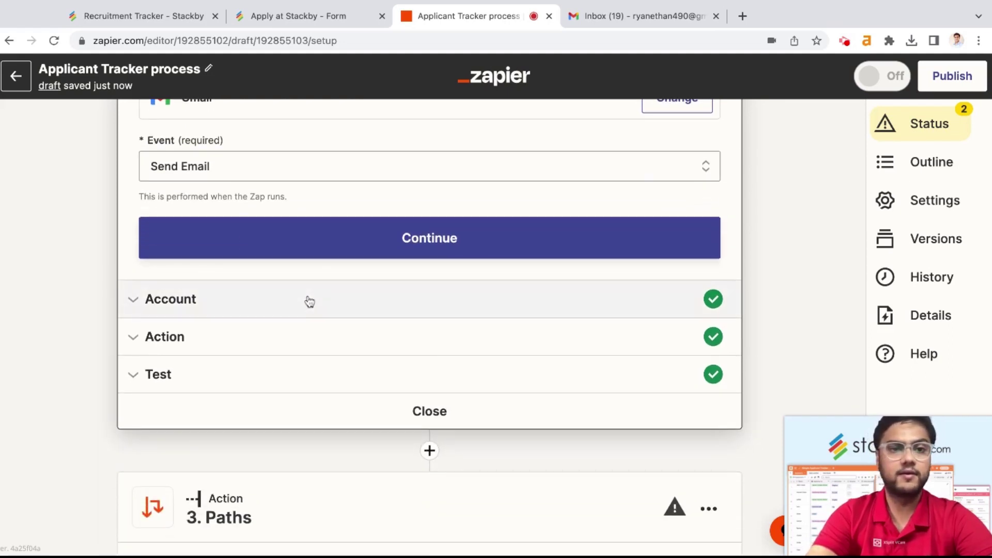
left_click(306, 299)
scroll(366, 320, "up", 2)
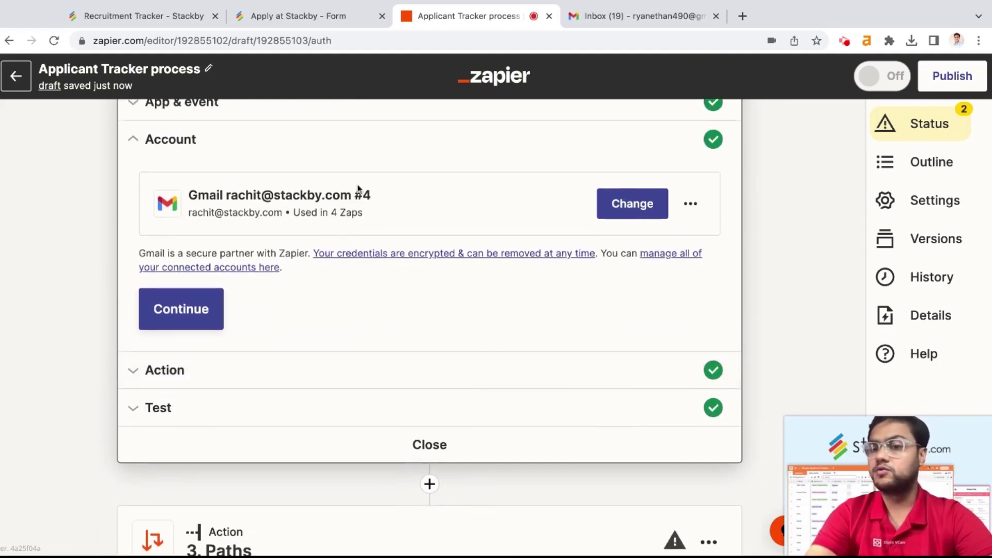
left_click(426, 375)
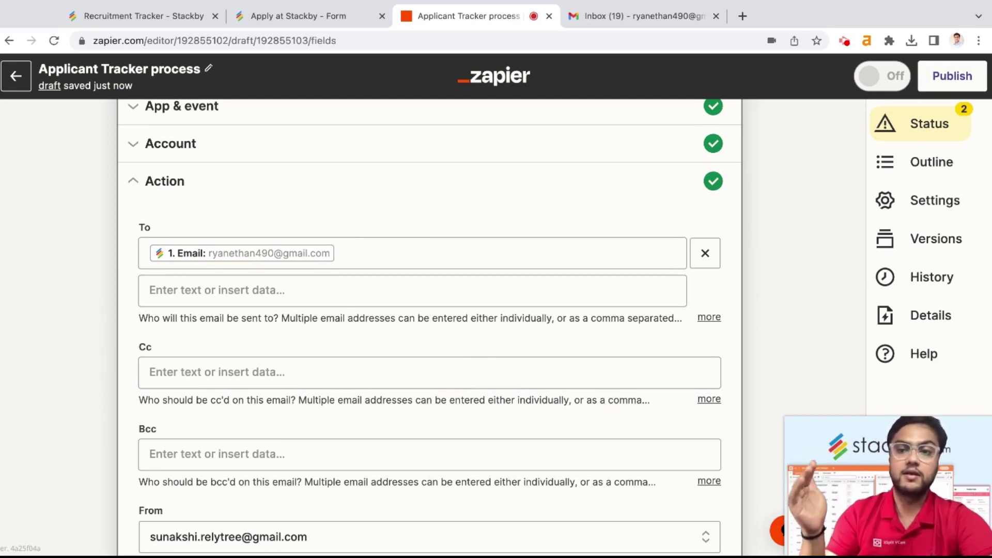
scroll(138, 217, "down", 1)
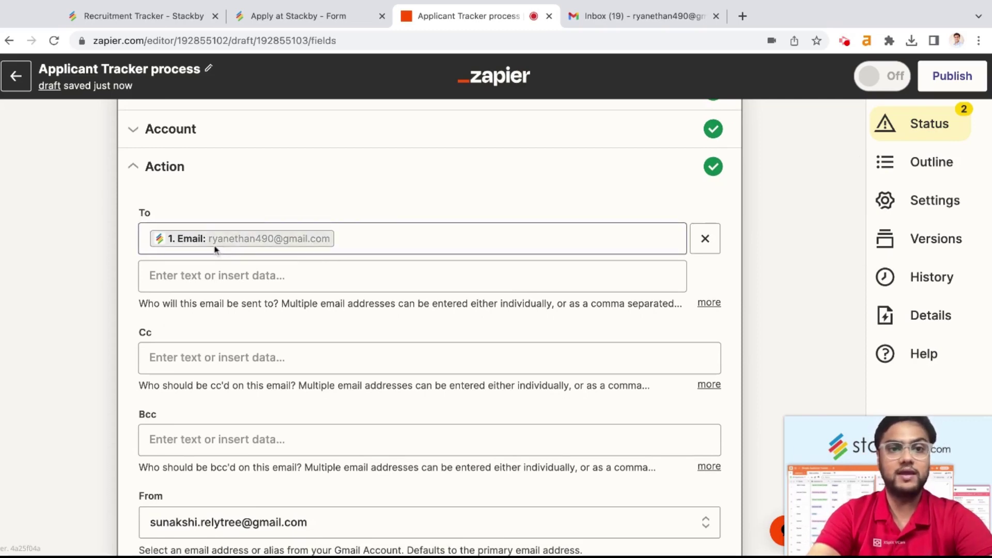
Step: Compare against the Recruitment Tracker applicant table and submitted application form, then return to the zap
left_click(145, 15)
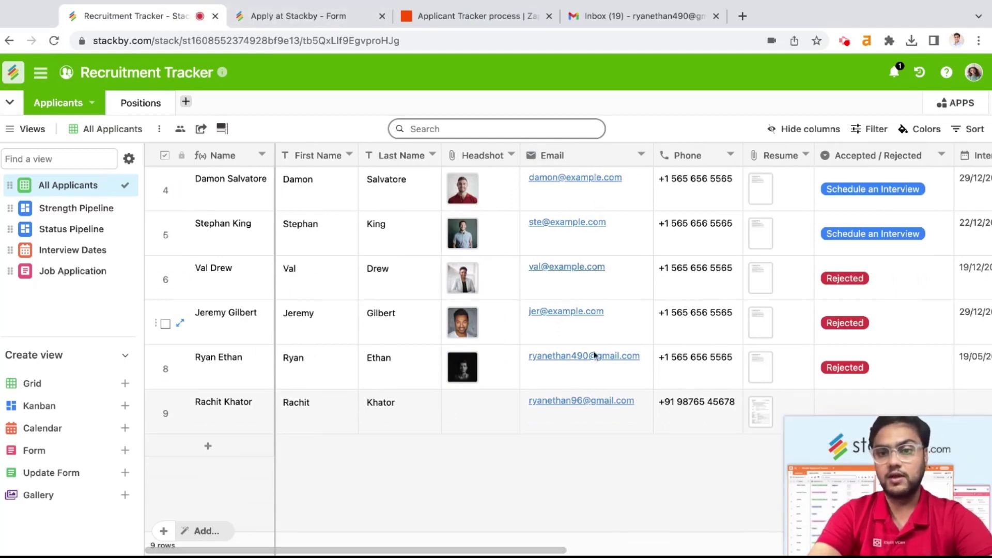
left_click(295, 16)
left_click(457, 18)
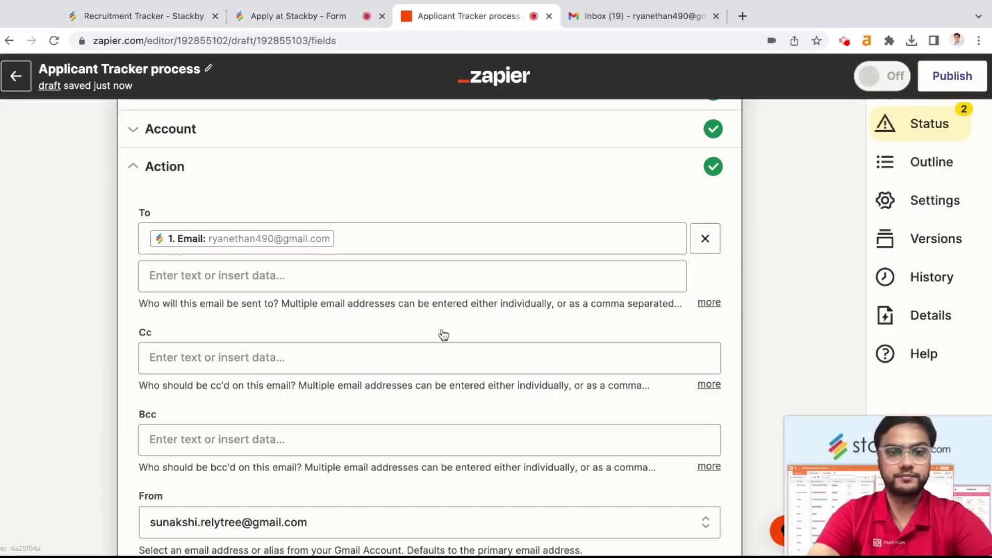
scroll(434, 286, "down", 2)
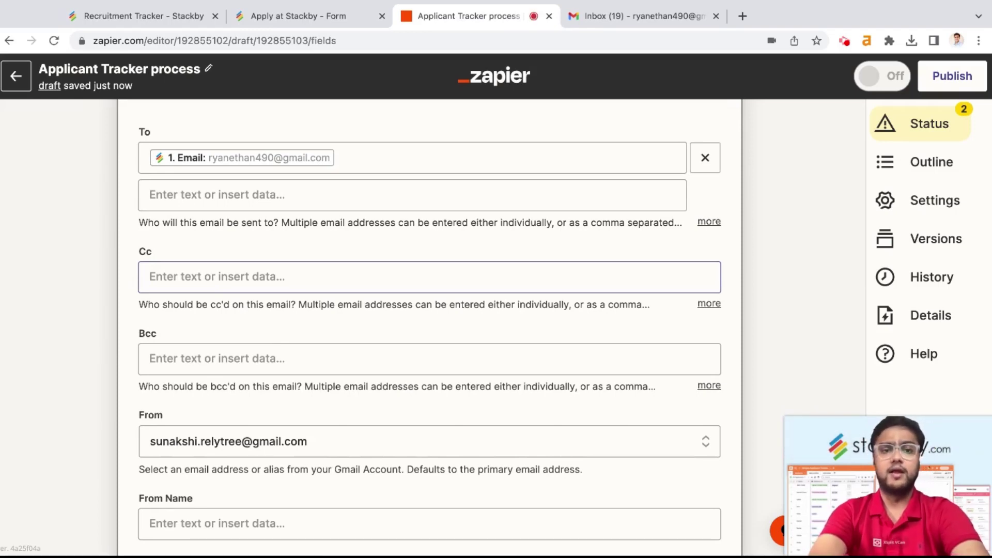
Step: Add the company careers mailbox as a Cc recipient on the acknowledgement email
left_click(434, 276)
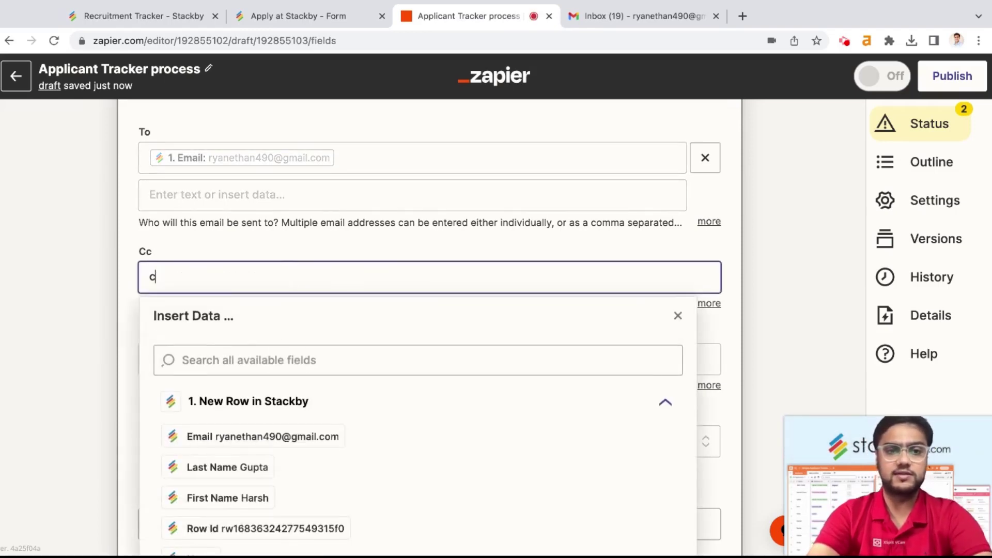
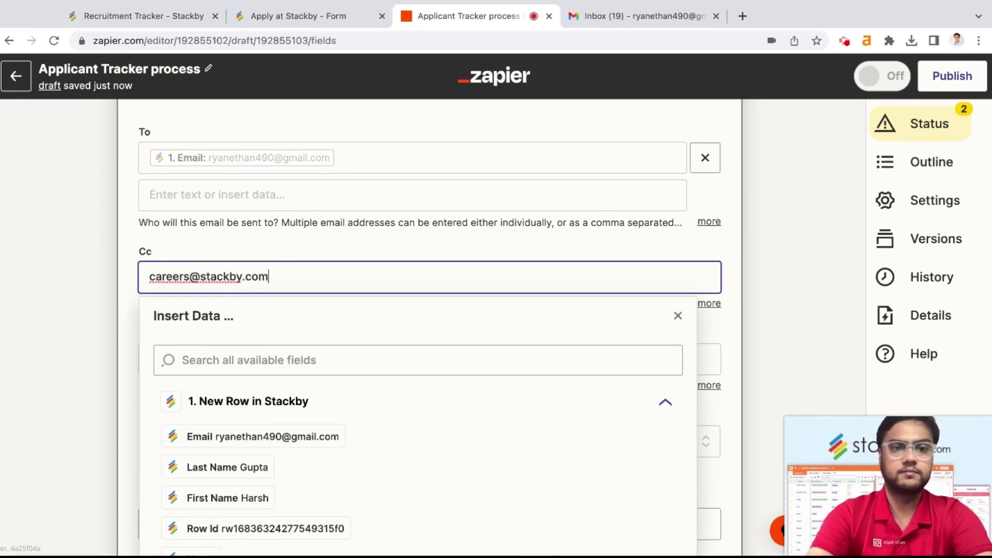
left_click(395, 254)
scroll(455, 253, "down", 1)
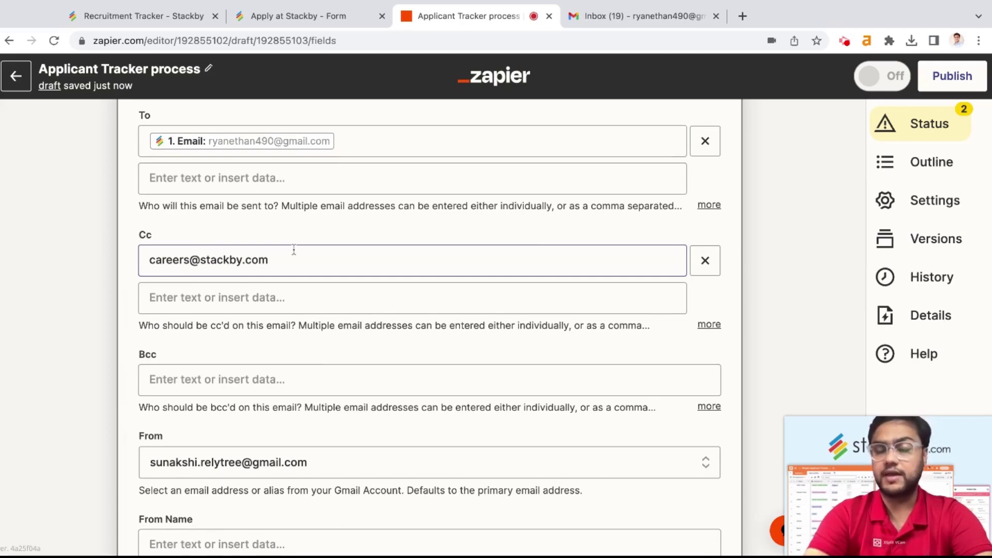
scroll(287, 234, "down", 5)
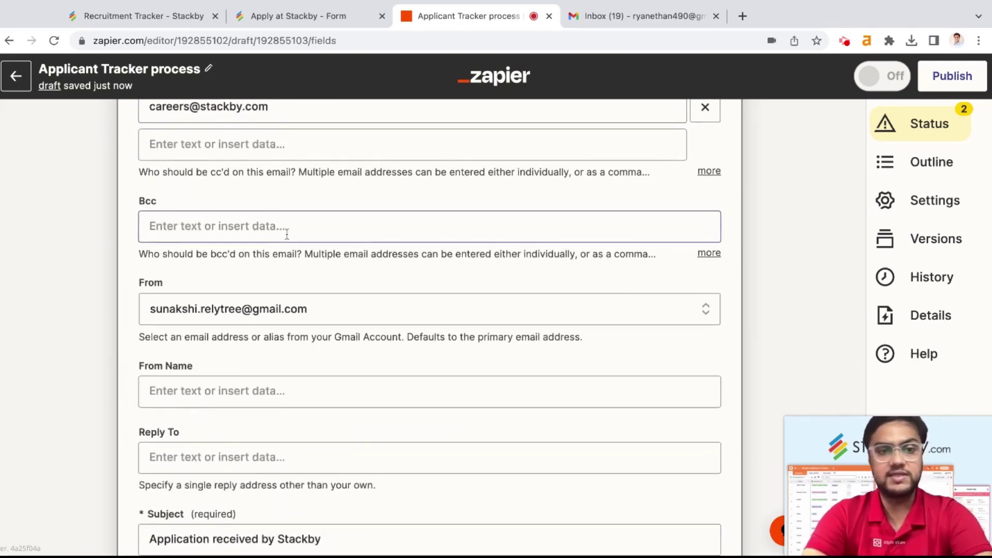
scroll(287, 234, "down", 1)
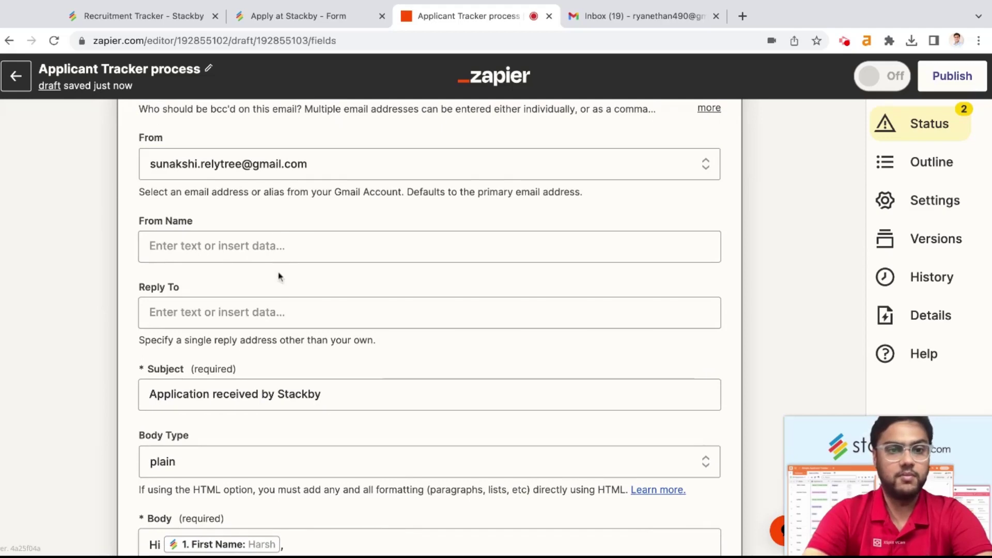
scroll(278, 272, "down", 1)
Step: Set the email's From Name to 'HR from Stackby'
left_click(214, 223)
type("Rachit from Stac")
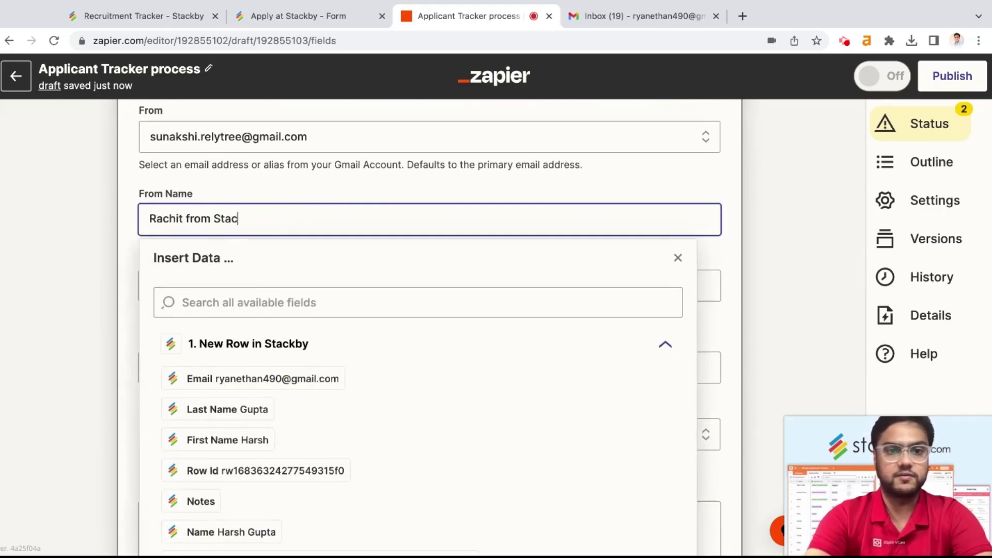
type("kby")
double_click(184, 219)
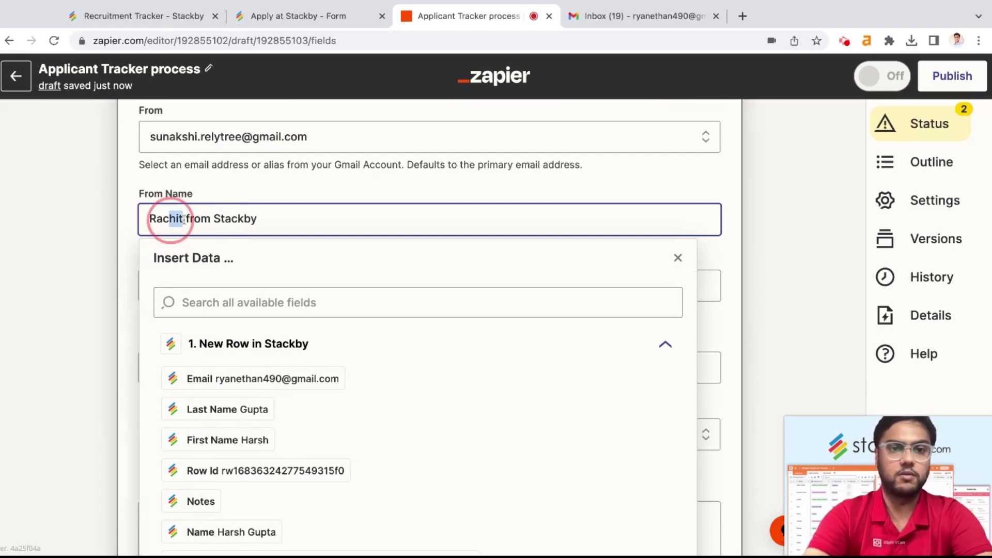
type("HR")
left_click(84, 246)
Step: Review the first-name email body, then view the Recruitment Tracker applicant table
scroll(138, 270, "down", 2)
scroll(139, 270, "down", 3)
left_click(164, 329)
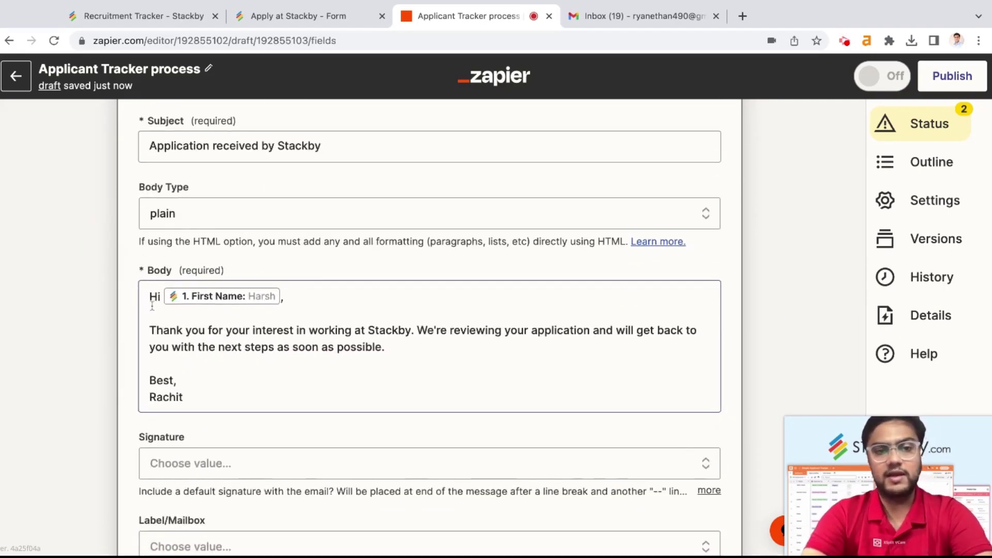
scroll(152, 305, "down", 1)
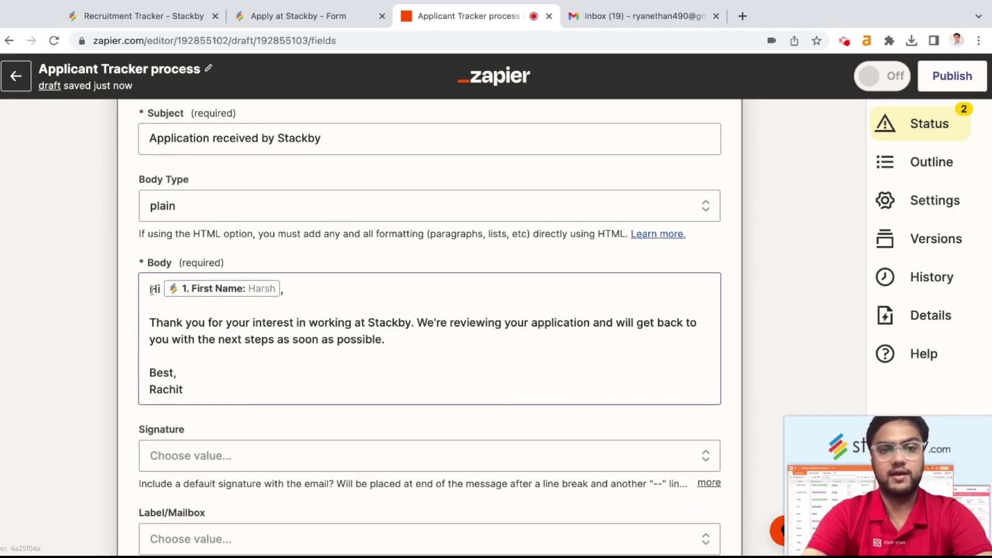
left_click(159, 23)
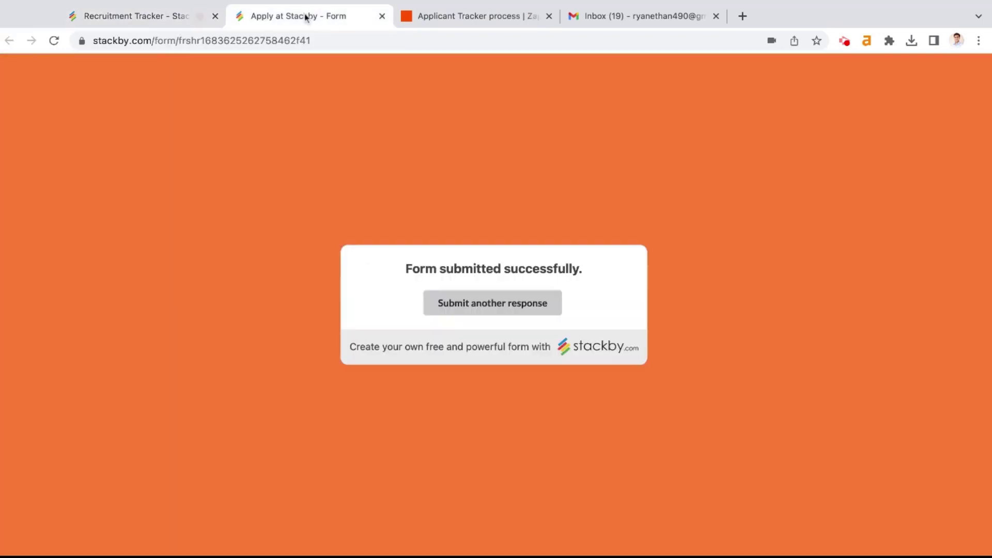
left_click(304, 17)
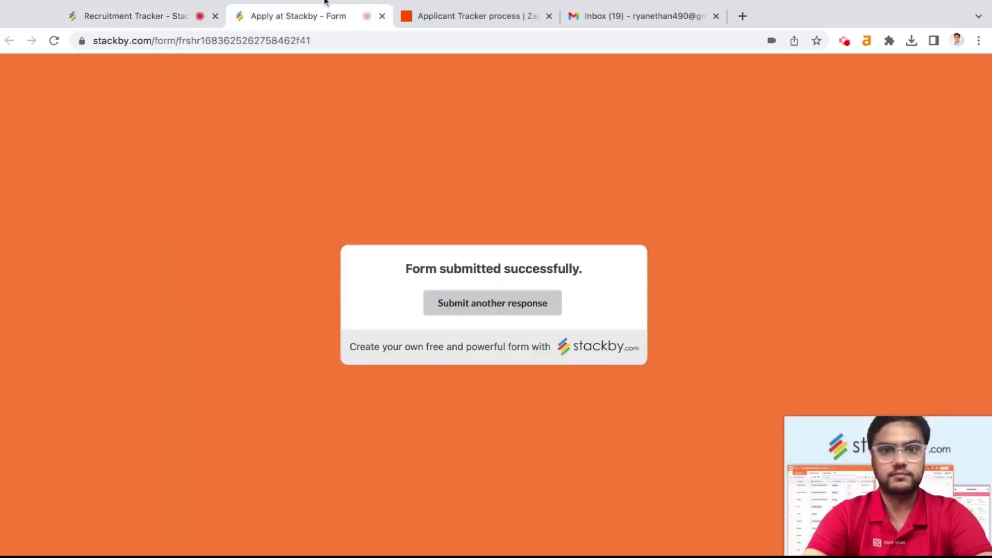
left_click(472, 16)
scroll(372, 326, "down", 1)
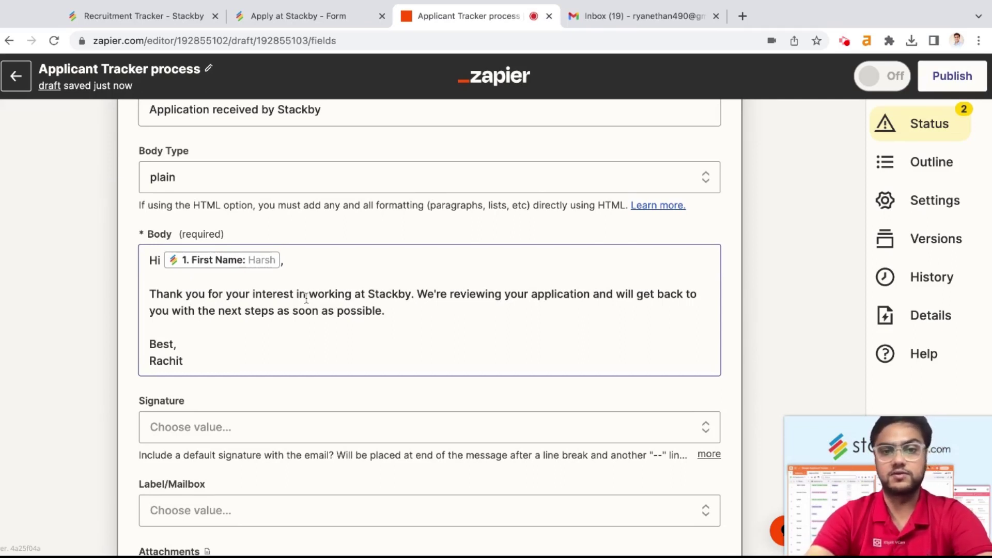
Step: Save the updated Gmail fields and retest the step to resend the acknowledgement email
scroll(542, 288, "down", 4)
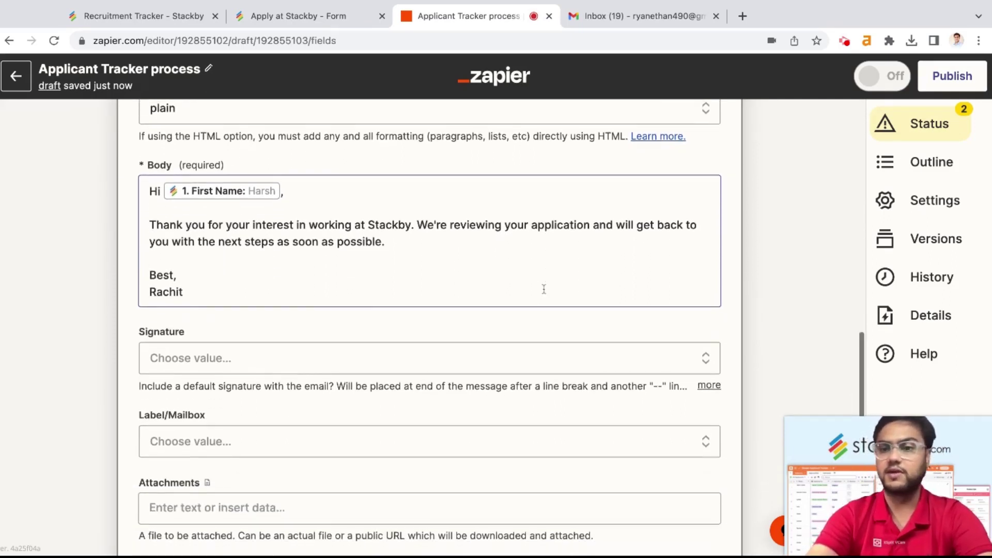
scroll(543, 288, "down", 3)
left_click(333, 436)
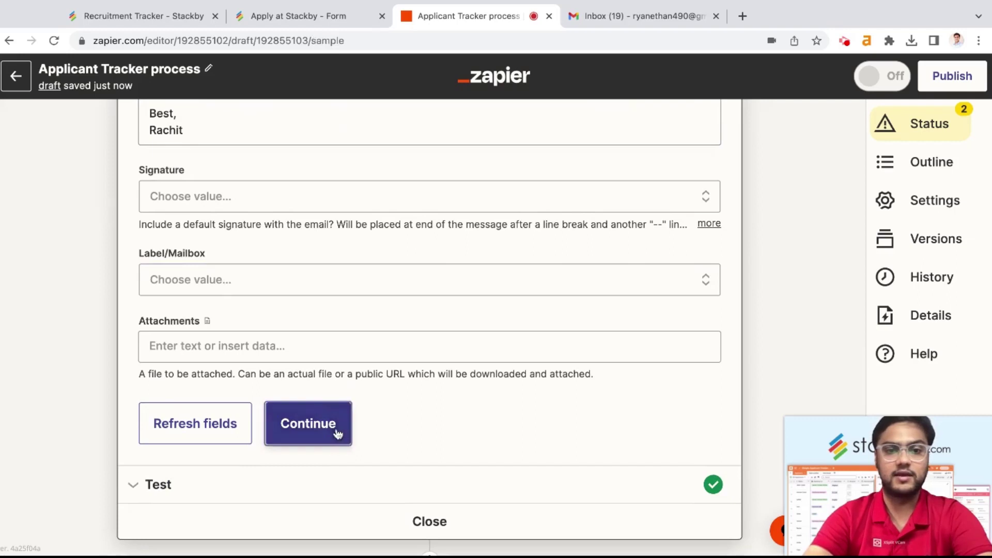
scroll(385, 315, "up", 4)
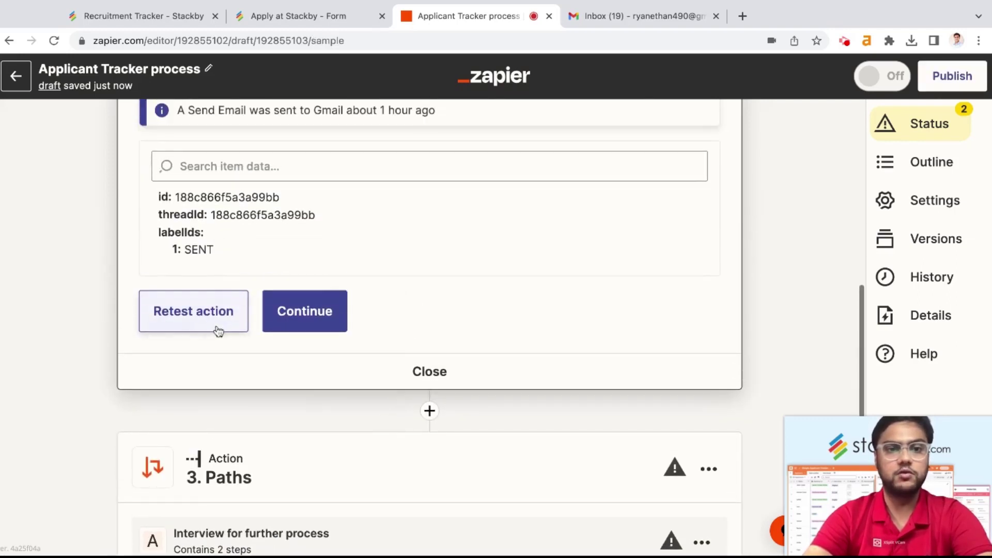
scroll(215, 319, "up", 1)
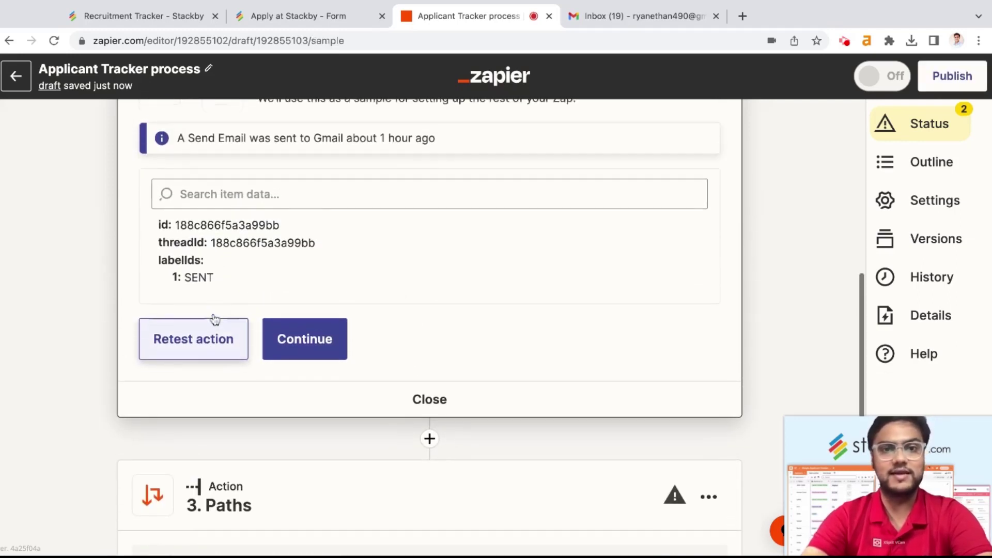
left_click(210, 356)
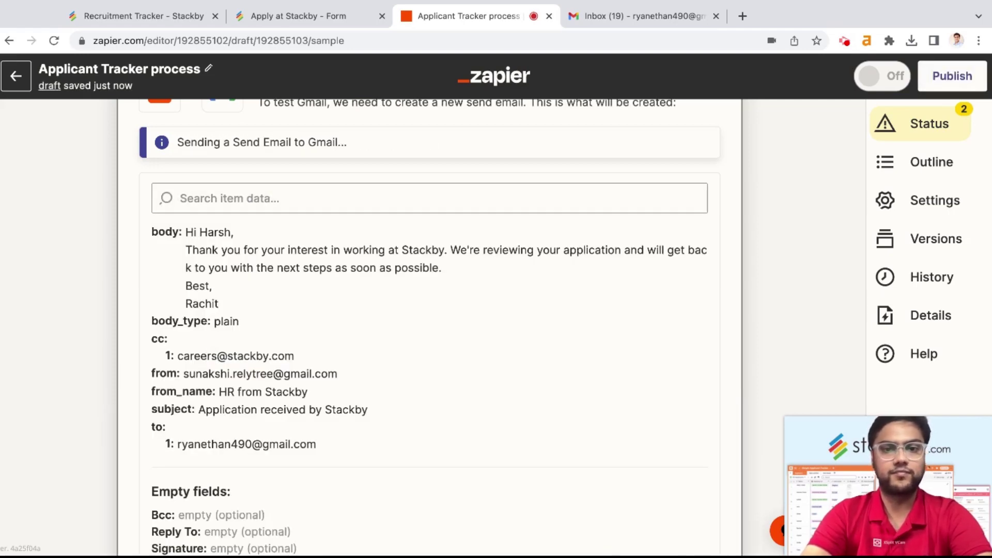
left_click(649, 17)
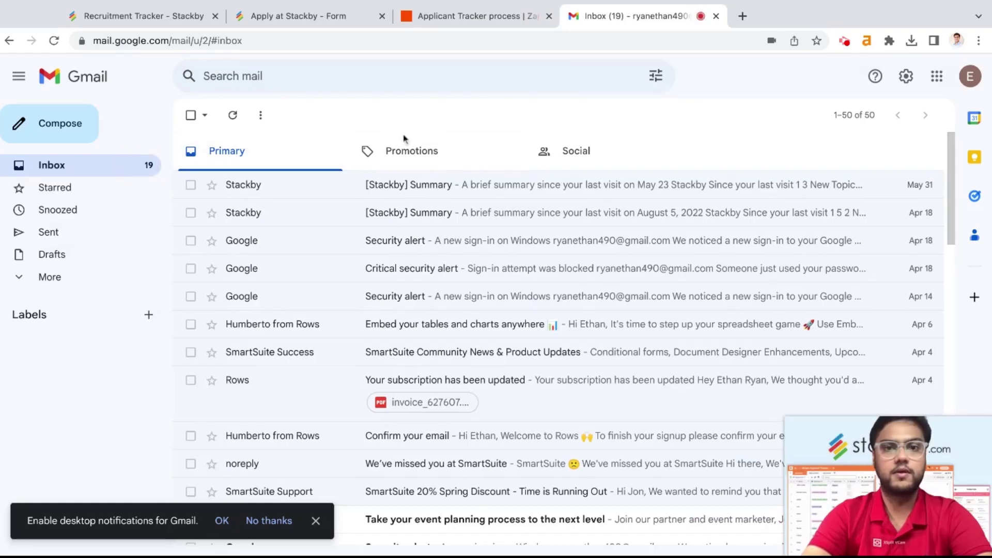
Step: Read the delivered 'Application received by Stackby' email in Gmail, then go back to the inbox
left_click(577, 196)
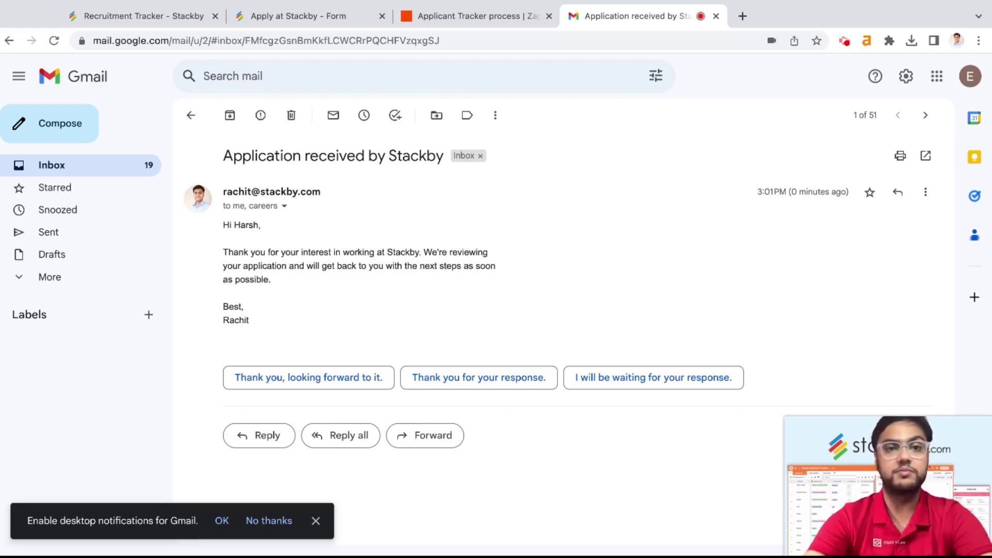
left_click(190, 115)
Step: Close the email test results and open path A, 'Interview for further process'
left_click(151, 16)
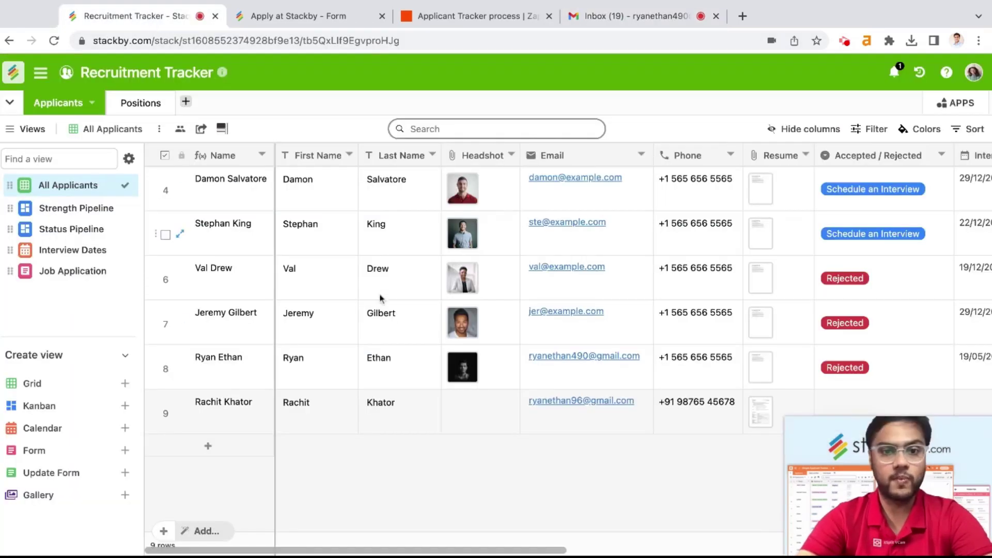
key("ctrl+Tab")
key("ctrl+Tab")
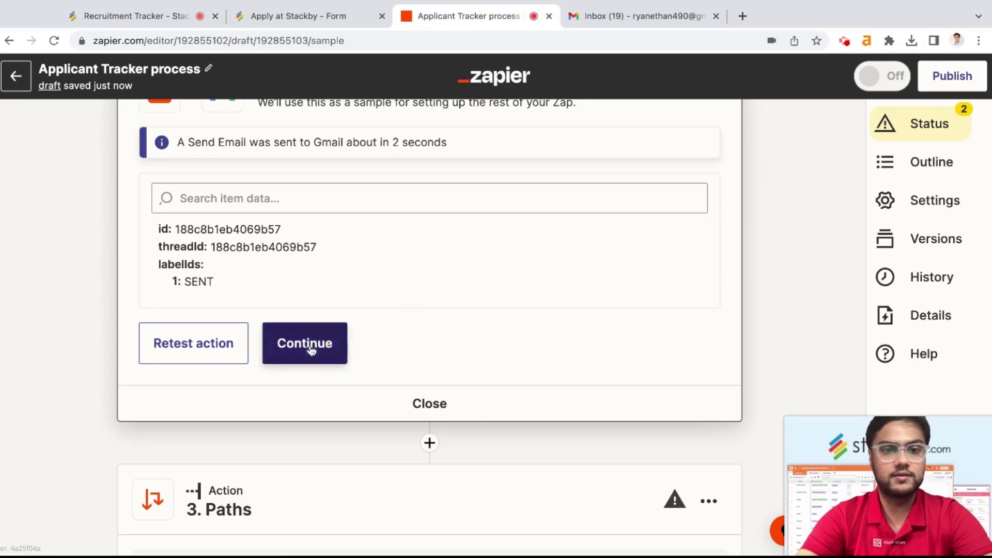
left_click(410, 403)
scroll(527, 343, "up", 2)
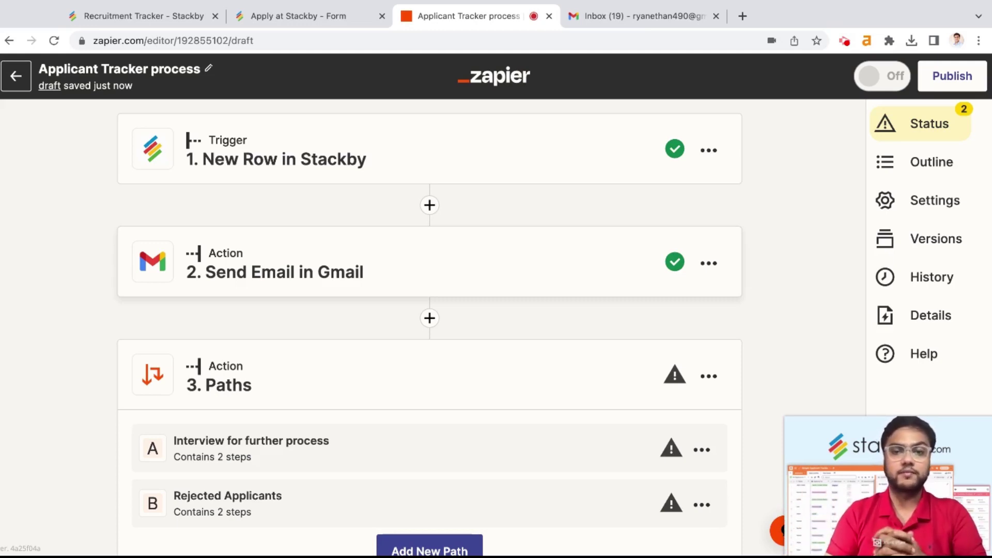
scroll(377, 354, "down", 3)
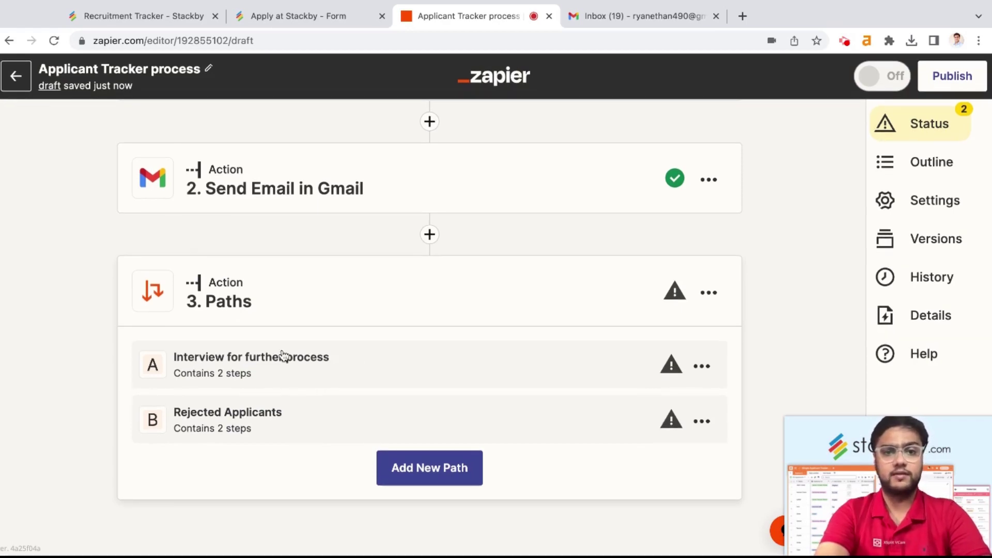
left_click(503, 360)
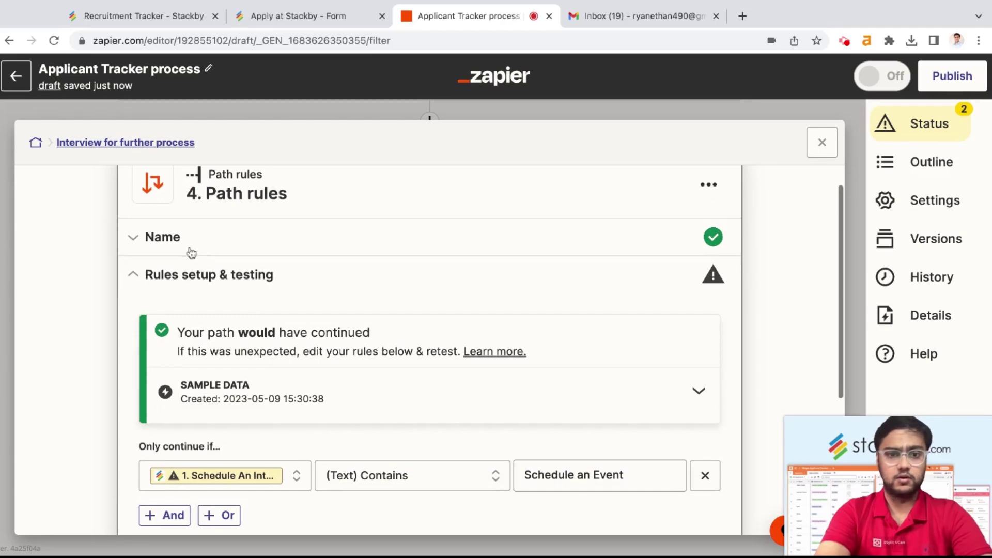
Step: Review path A's name and its 'Schedule an Event' rule, then accept the rule
left_click(188, 250)
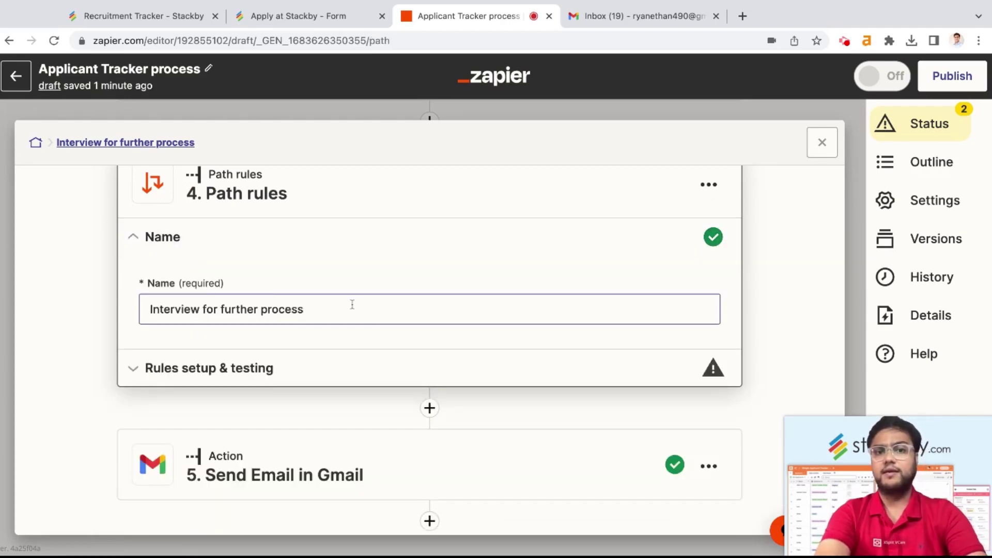
scroll(352, 304, "down", 1)
left_click(327, 358)
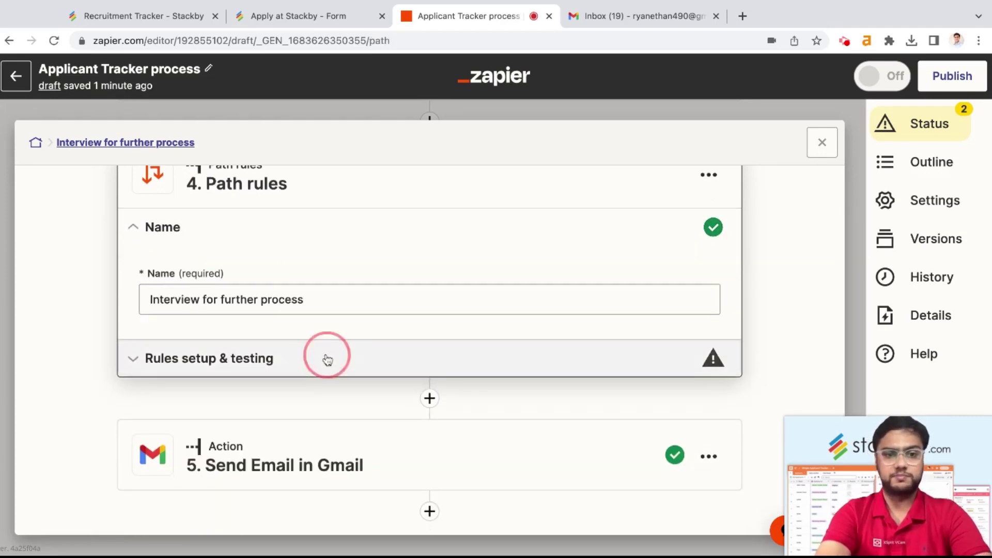
scroll(390, 337, "down", 2)
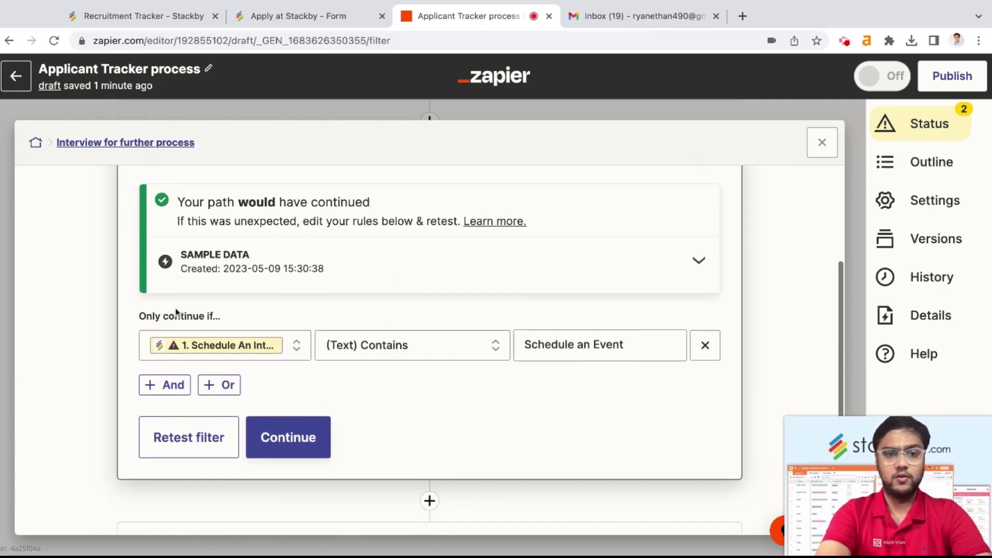
scroll(176, 313, "up", 1)
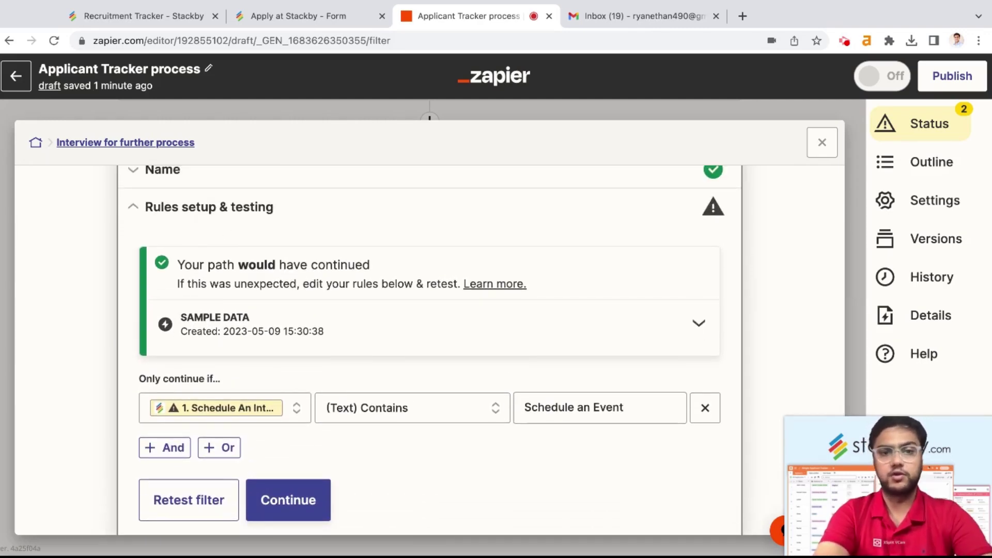
scroll(243, 360, "down", 2)
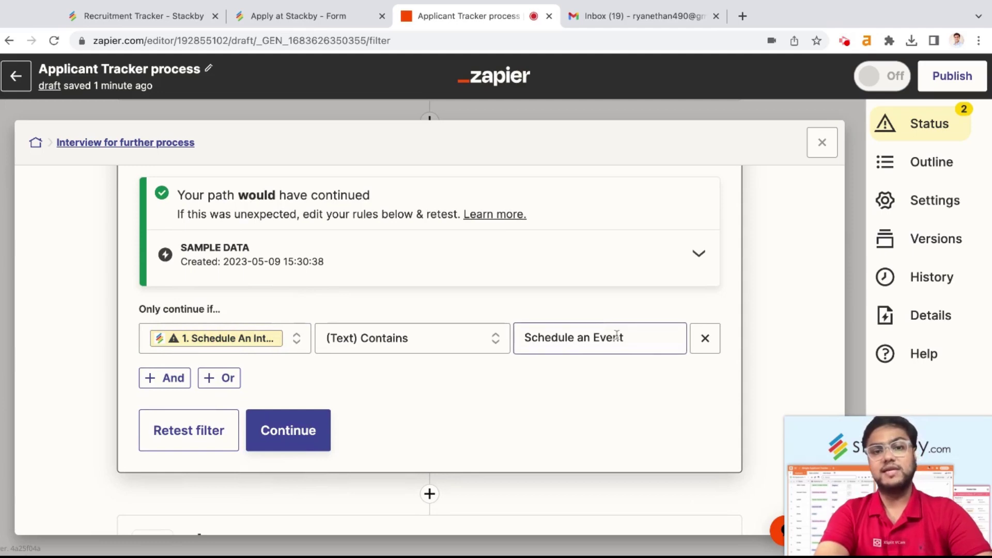
left_click(308, 443)
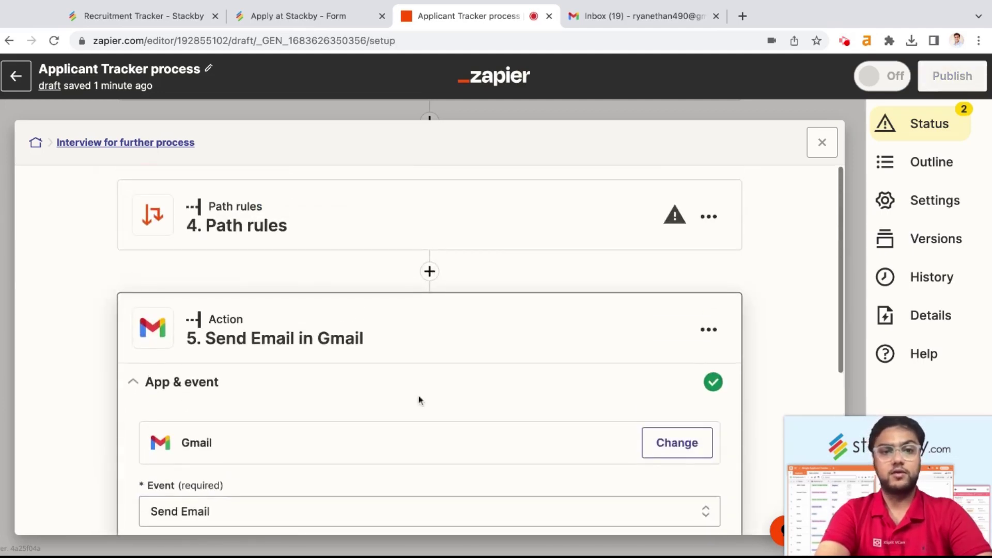
Step: Confirm the connected Gmail account for the path's Send Email step
scroll(369, 331, "down", 2)
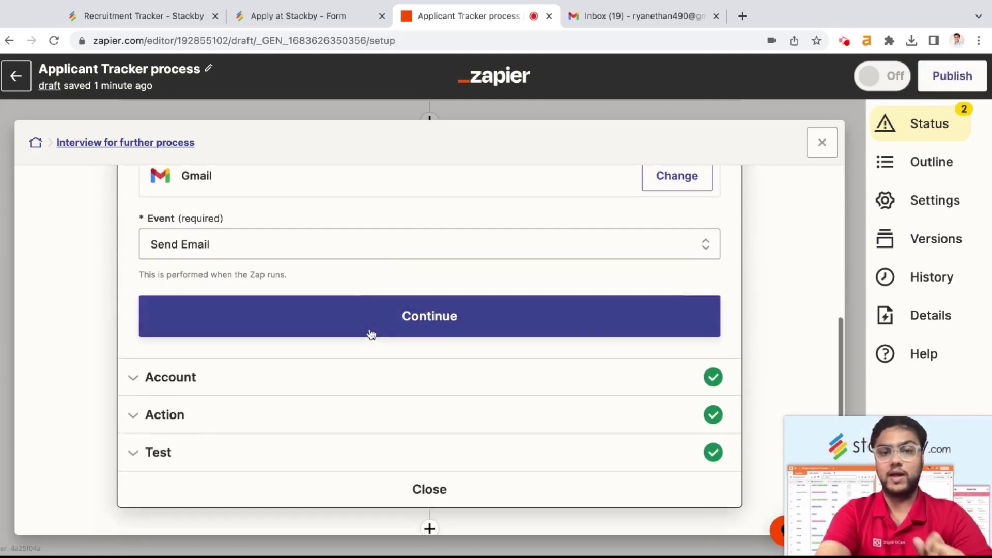
left_click(388, 386)
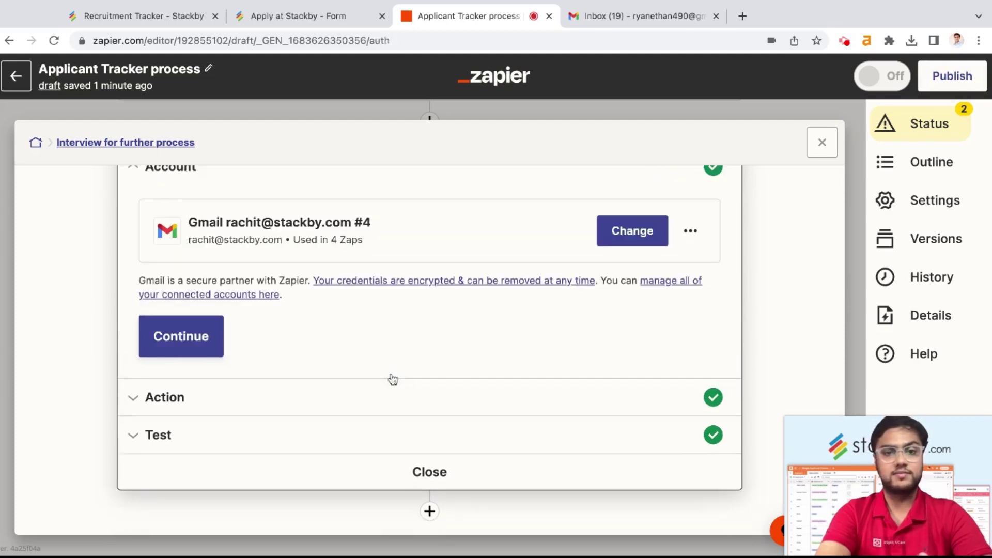
left_click(417, 396)
Step: Check the interview email's recipient, 'Schedule Interview with Stackby' subject and scheduling-link body
scroll(288, 240, "down", 1)
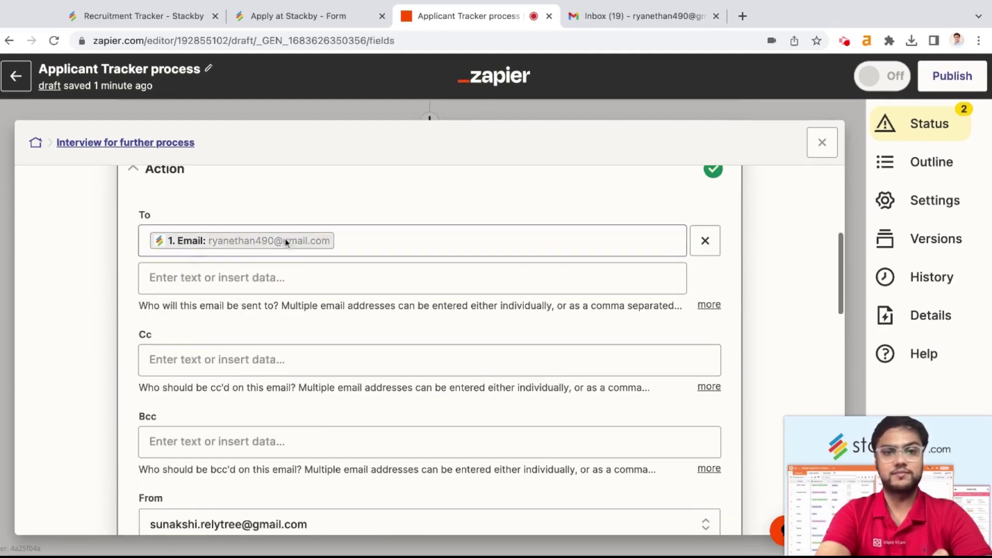
scroll(273, 284, "down", 1)
scroll(273, 284, "down", 3)
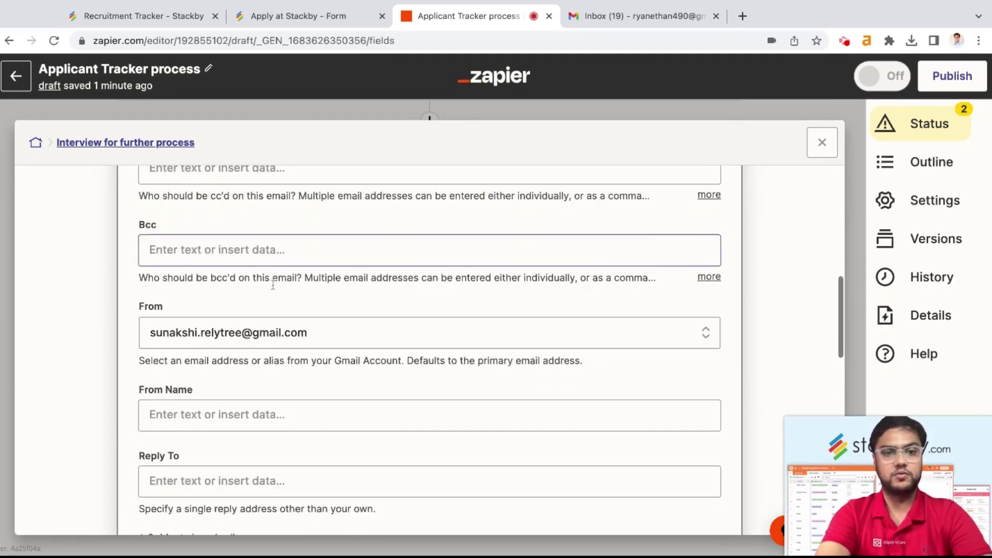
scroll(303, 339, "down", 6)
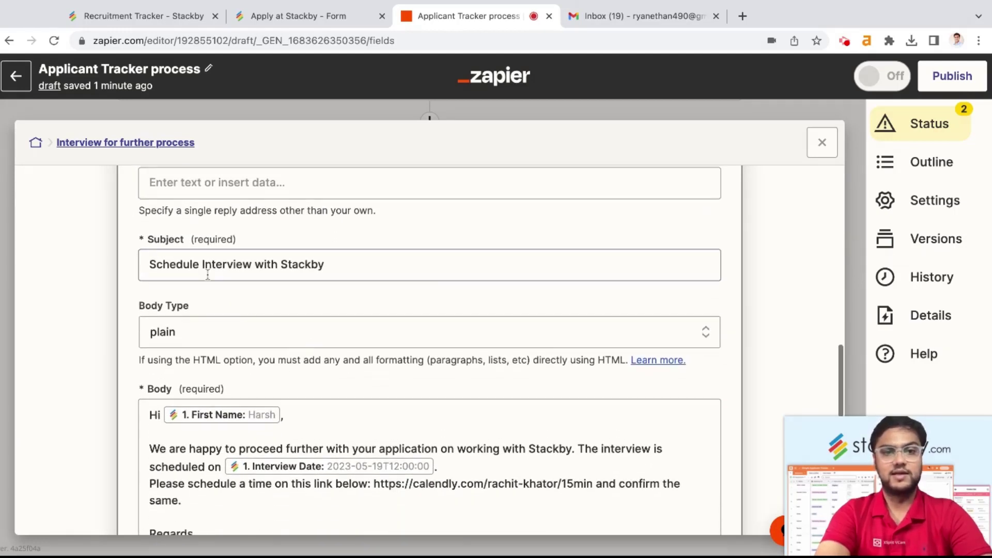
scroll(350, 270, "down", 3)
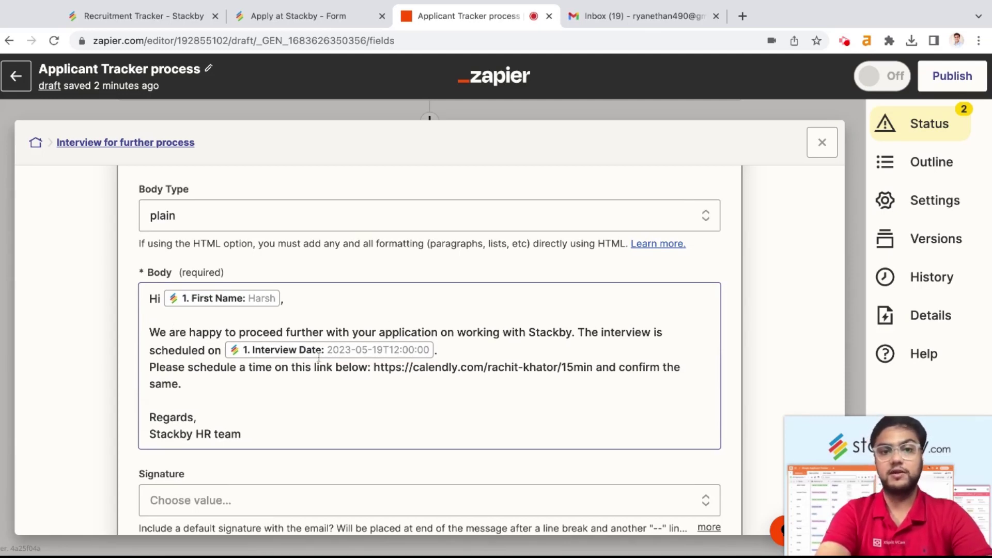
left_click(150, 10)
scroll(534, 375, "right", 10)
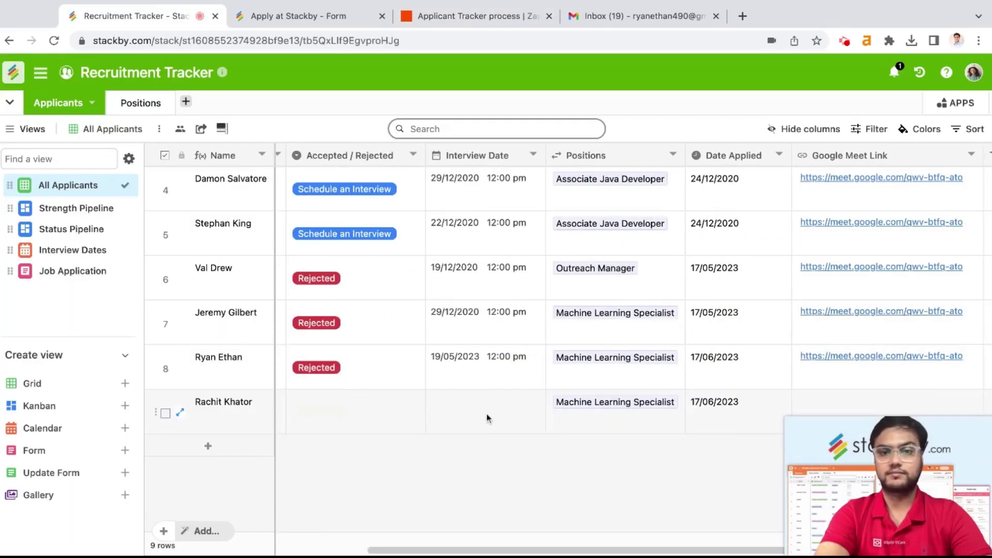
Step: Confirm row 9's Interview Date is empty in Stackby, then go back to the email body
left_click(488, 417)
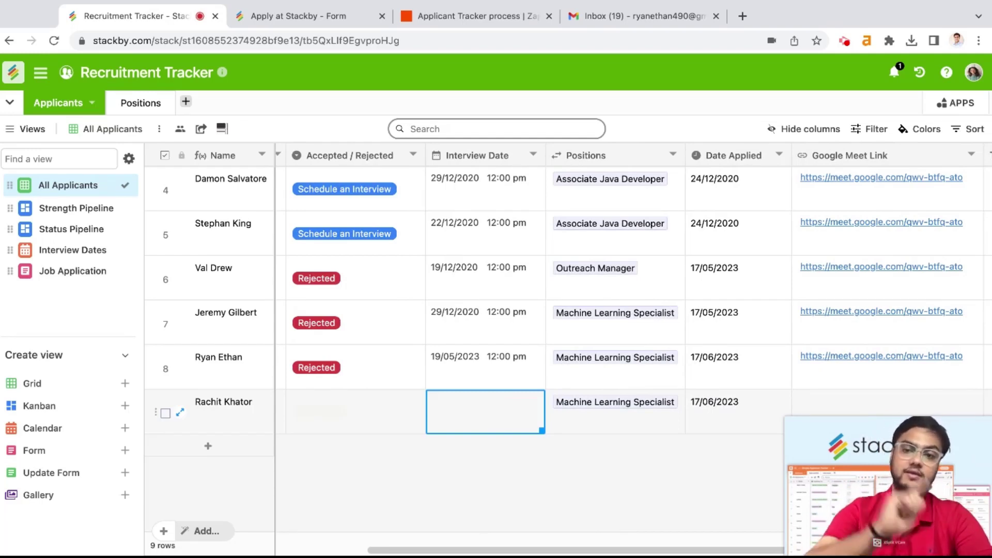
left_click(462, 16)
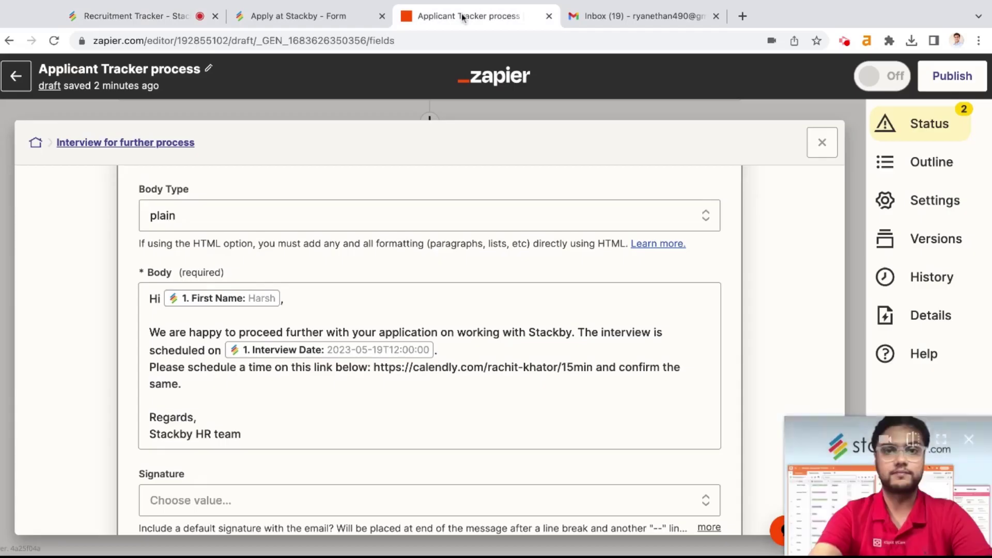
Step: Insert a blank line before the scheduling sentence in the interview email body and save the step
scroll(449, 403, "down", 1)
left_click(147, 338)
key("Return")
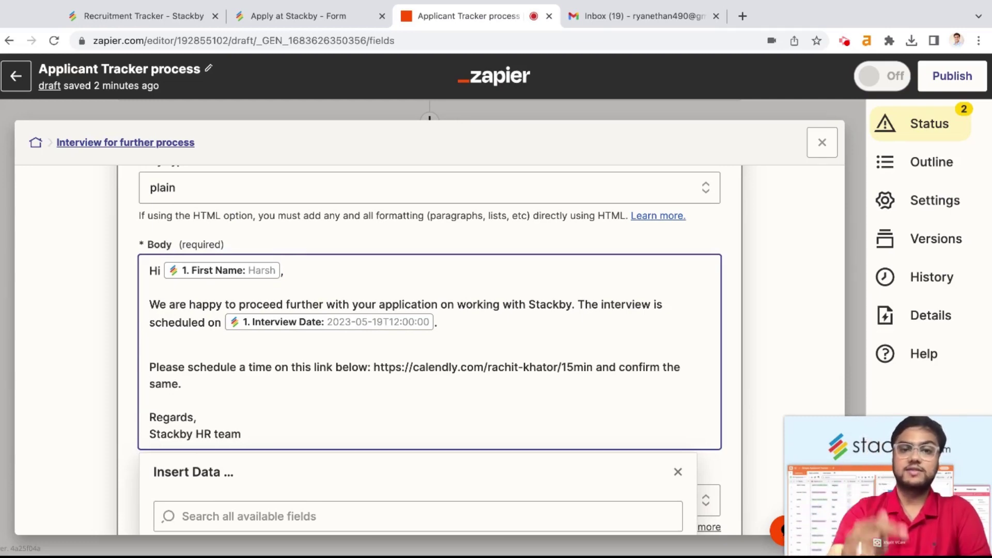
scroll(470, 392, "down", 6)
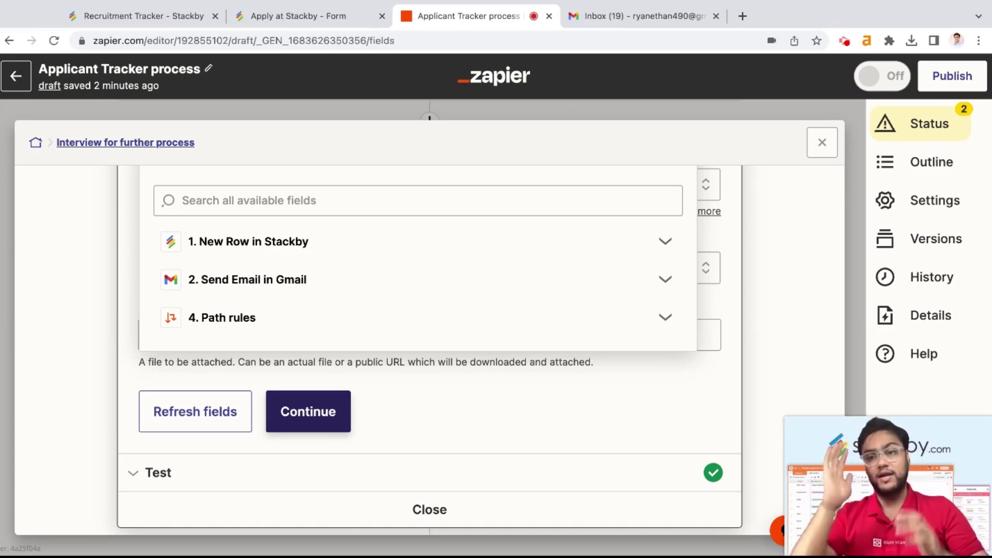
left_click(334, 424)
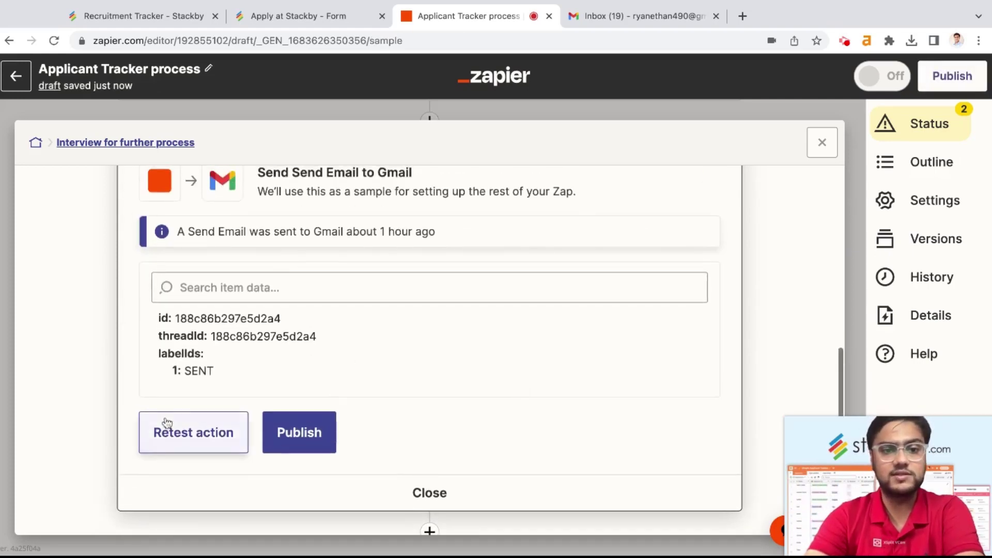
scroll(181, 413, "up", 1)
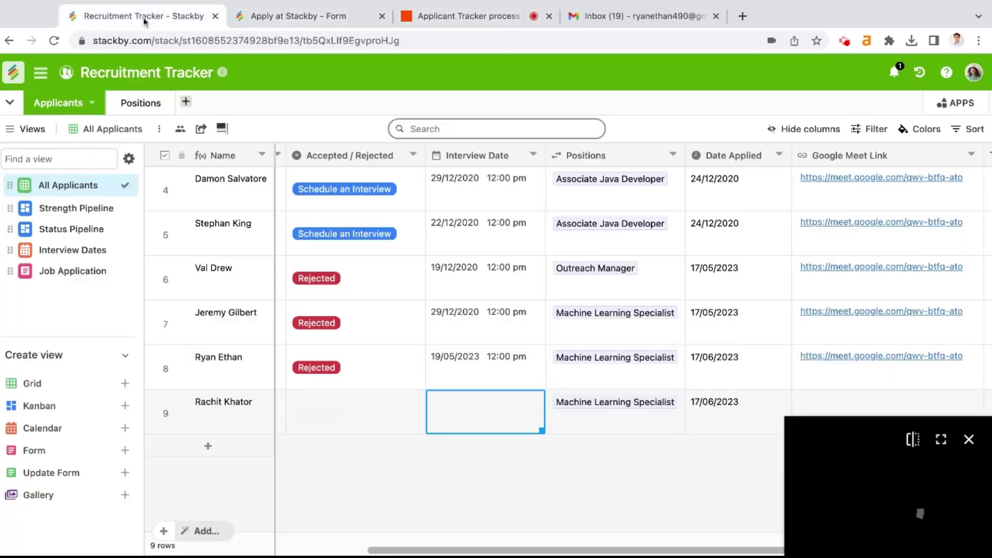
left_click(144, 16)
scroll(318, 393, "left", 6)
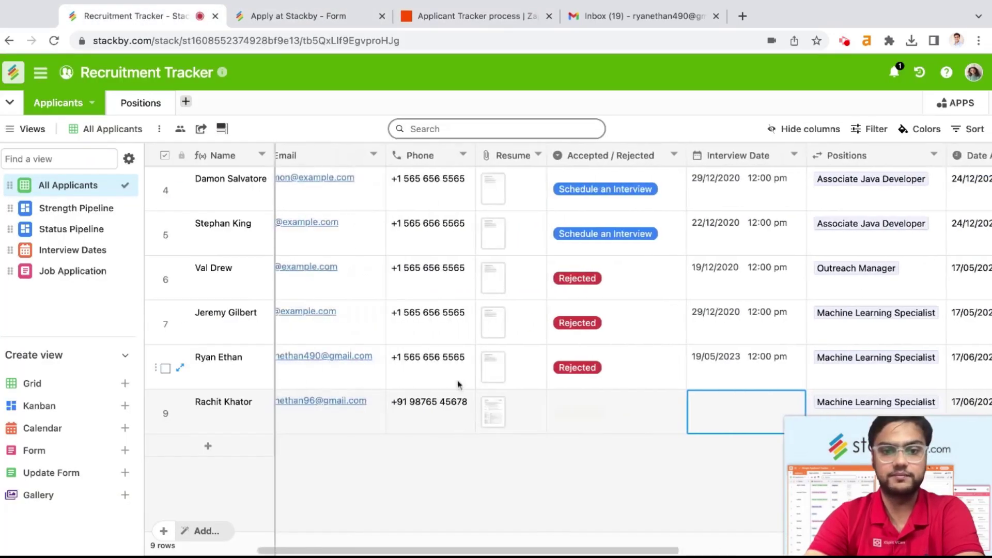
Step: Change row 8's Accepted/Rejected status from Rejected to 'Schedule an Interview' in Stackby
left_click(701, 362)
left_click(701, 362)
left_click(699, 406)
scroll(527, 351, "right", 3)
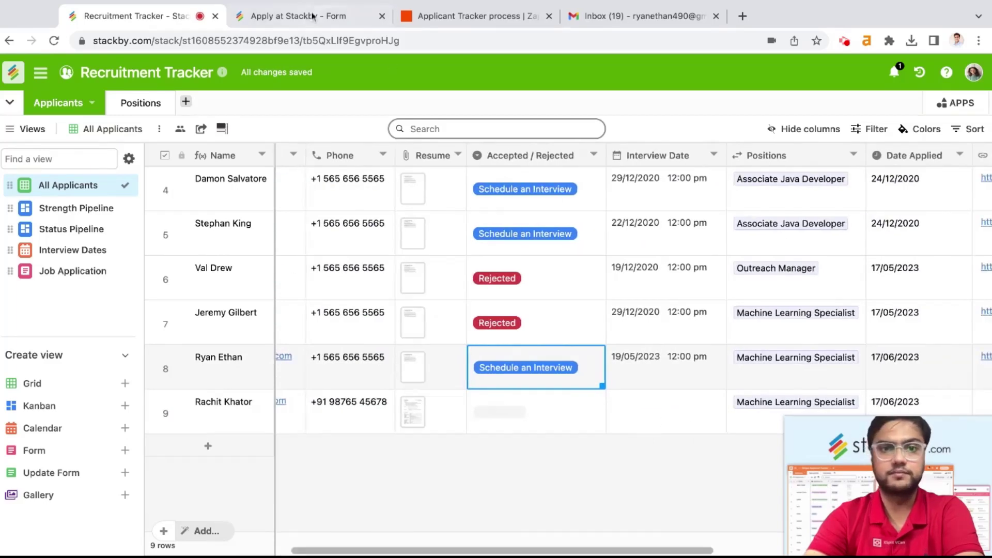
Step: Retest the interview email action in Zapier and check the Gmail inbox
left_click(468, 16)
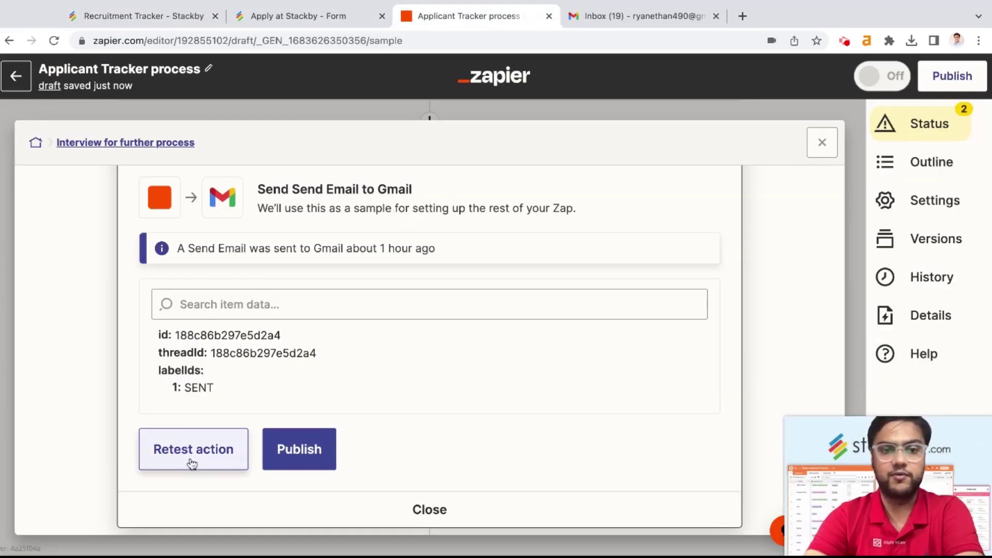
left_click(217, 458)
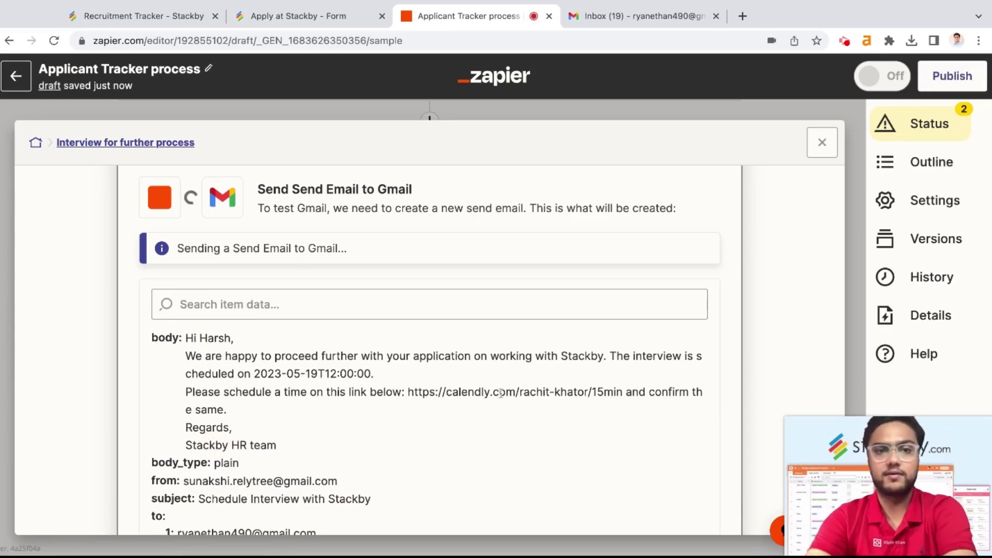
left_click(639, 21)
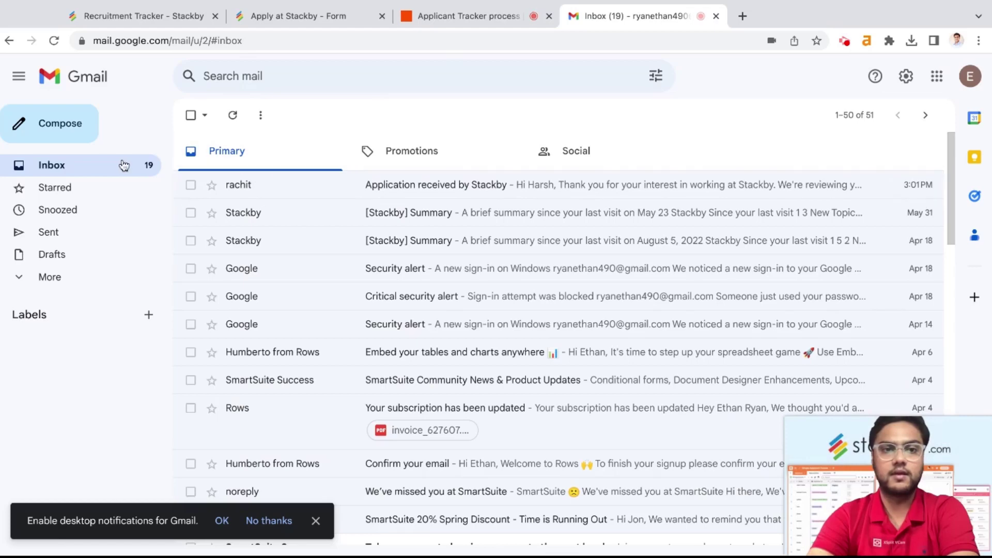
Step: Refresh Gmail and read the 'Schedule Interview with Stackby' email's interview date details
left_click(125, 169)
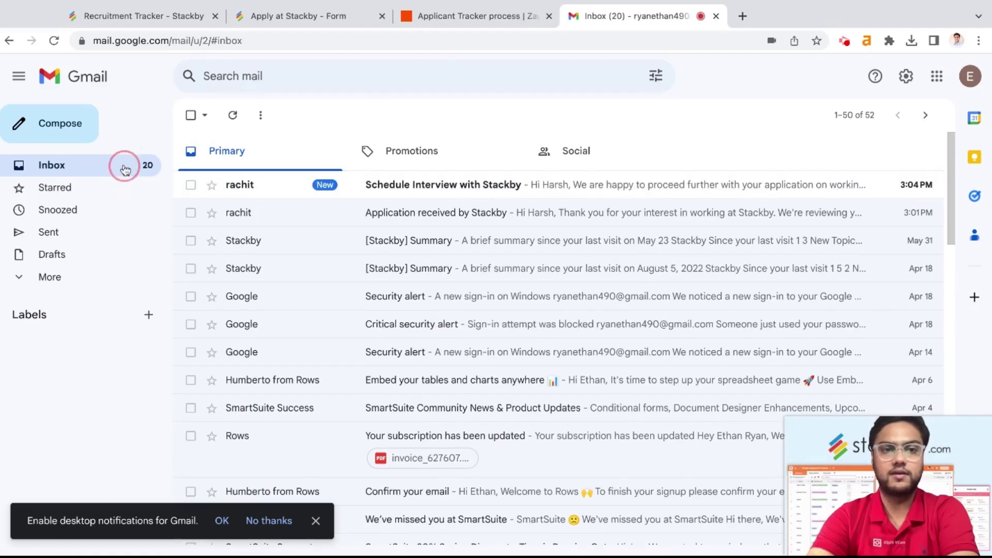
left_click(488, 194)
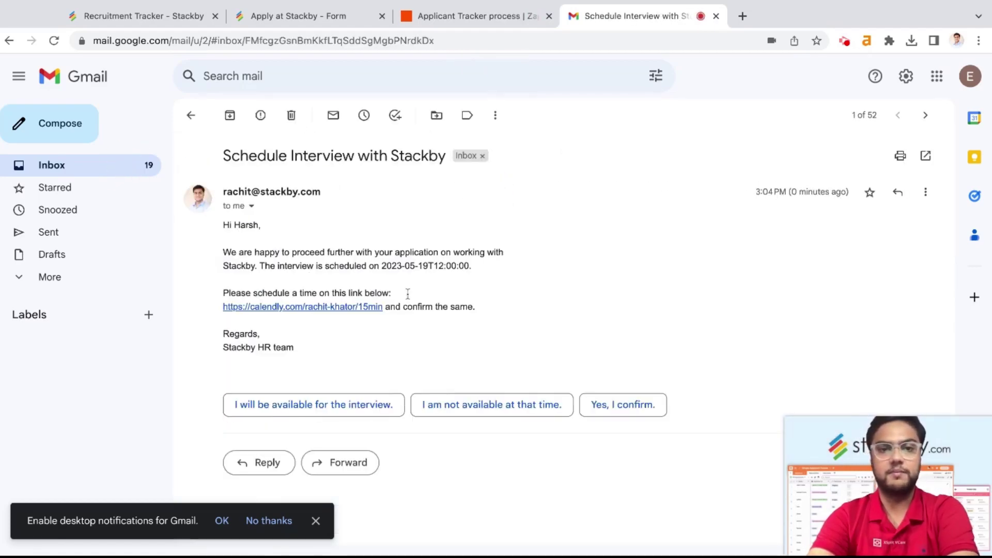
left_click_drag(283, 261, 467, 266)
left_click(448, 264)
left_click(449, 268)
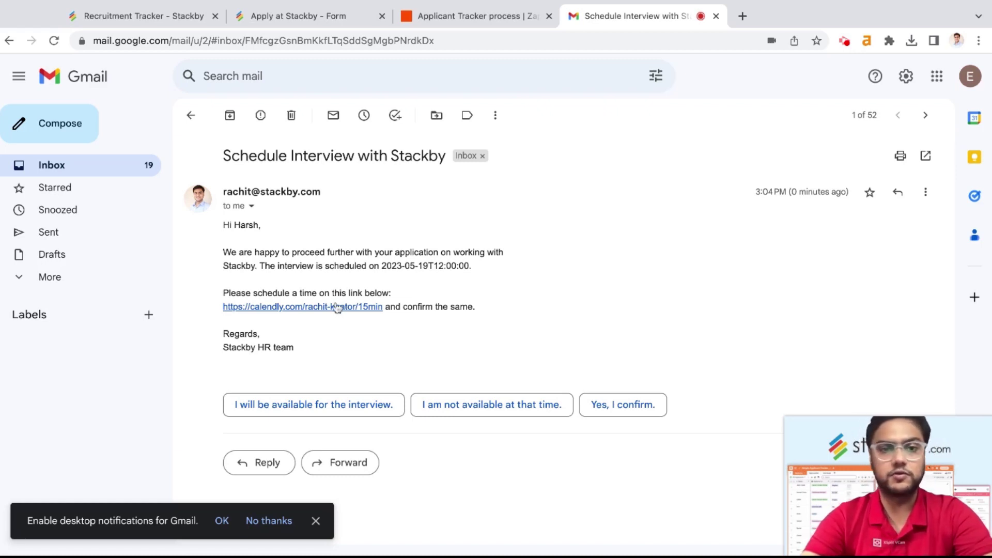
left_click(191, 115)
Step: Set the row 8 applicant's Accepted/Rejected status back to Rejected in the Recruitment Tracker
left_click(152, 18)
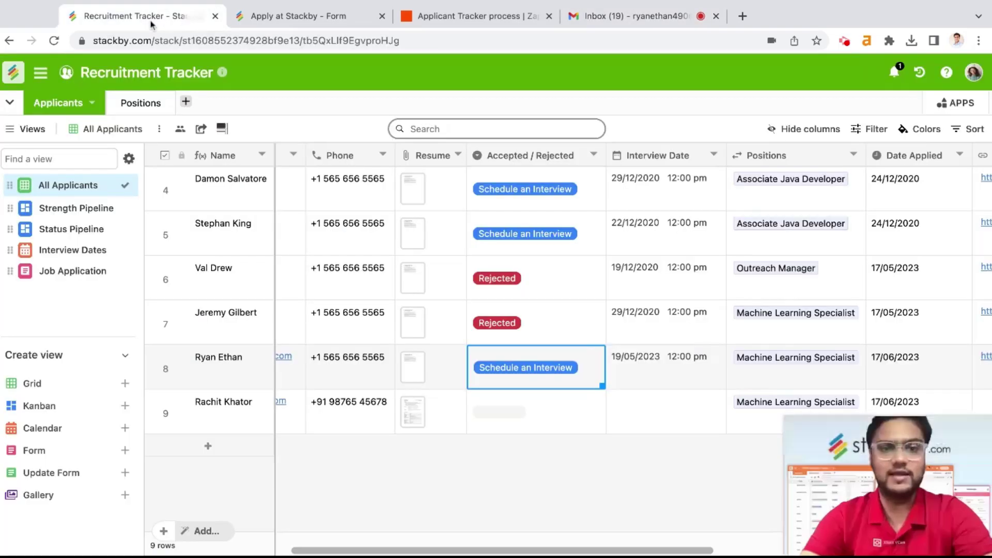
scroll(519, 376, "left", 3)
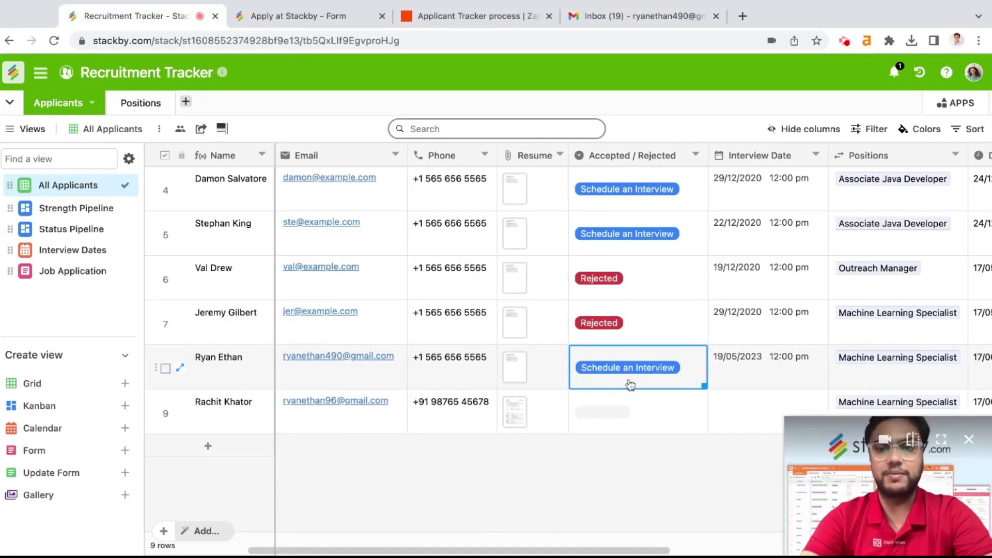
scroll(630, 385, "right", 3)
left_click(532, 372)
left_click(525, 433)
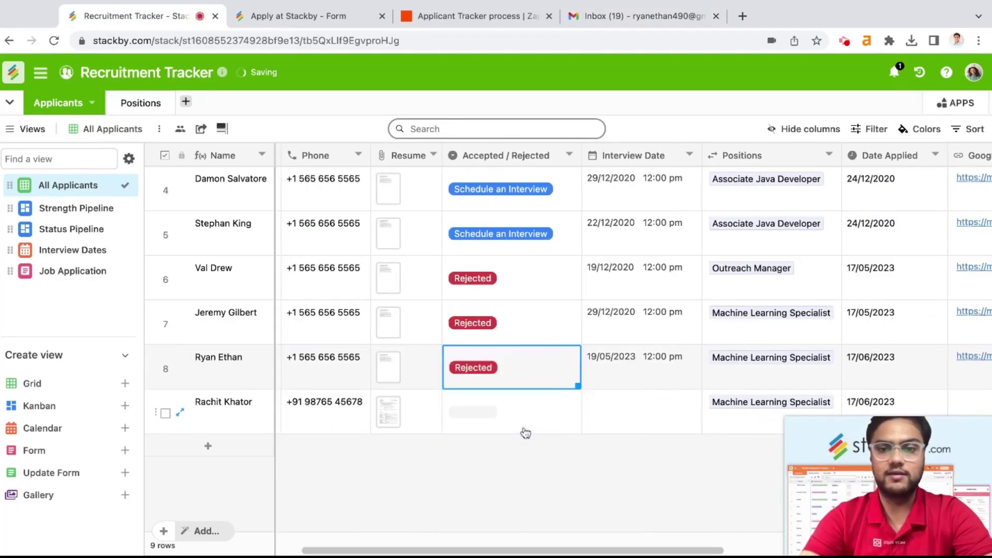
left_click(465, 17)
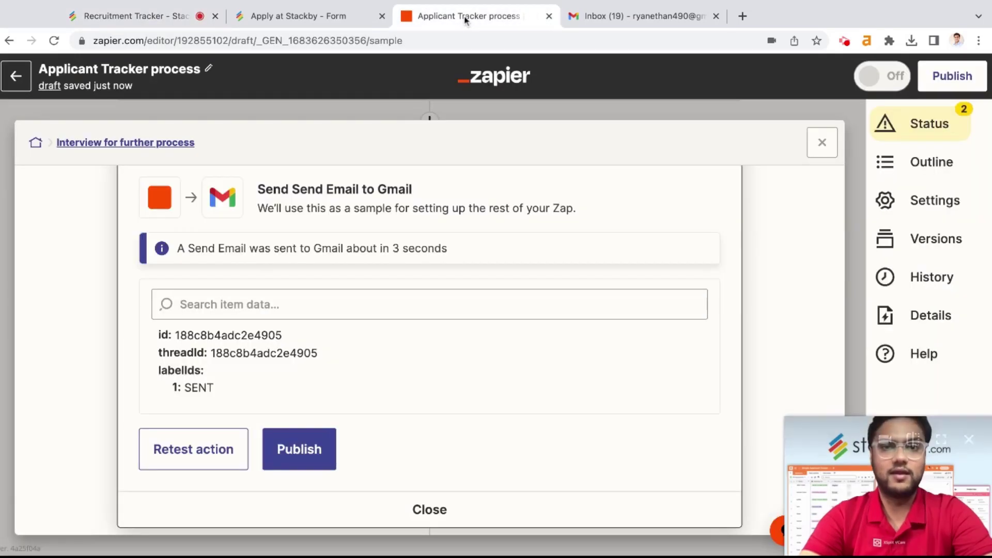
Step: Close the send-email test result and the interview path to view the whole zap
left_click(420, 506)
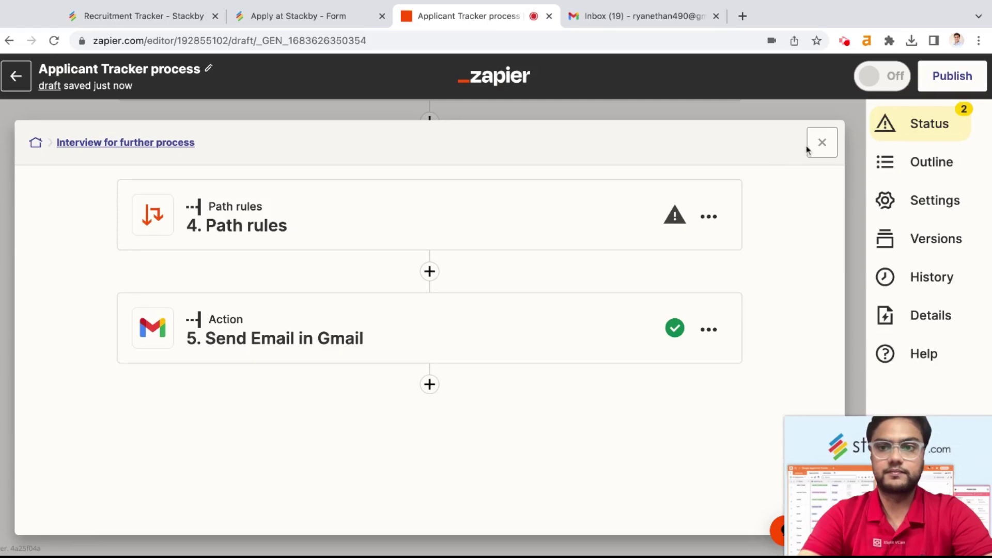
left_click(821, 143)
scroll(475, 302, "up", 1)
scroll(330, 444, "down", 1)
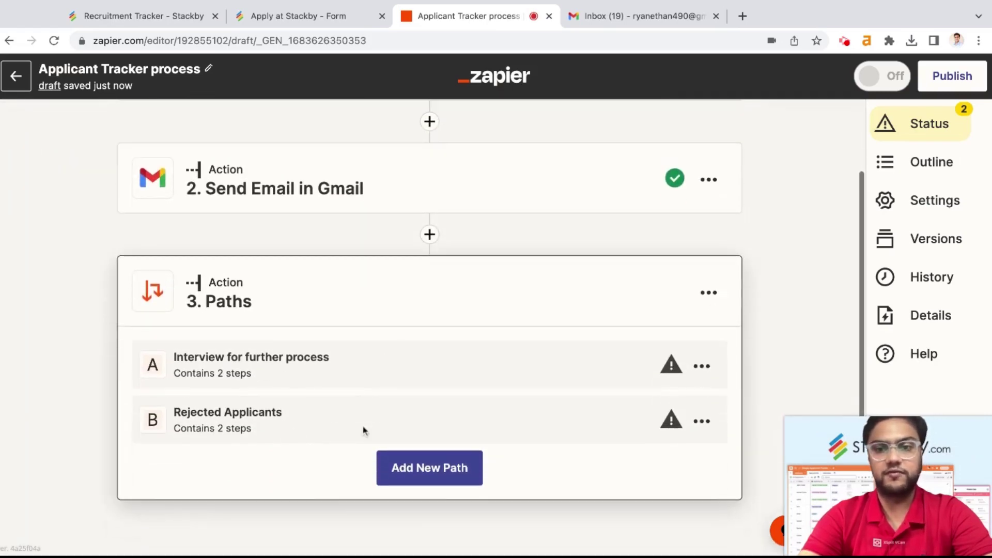
Step: Open path B Rejected Applicants and accept its status-contains-'Rejected' rule
left_click(305, 428)
scroll(460, 381, "down", 1)
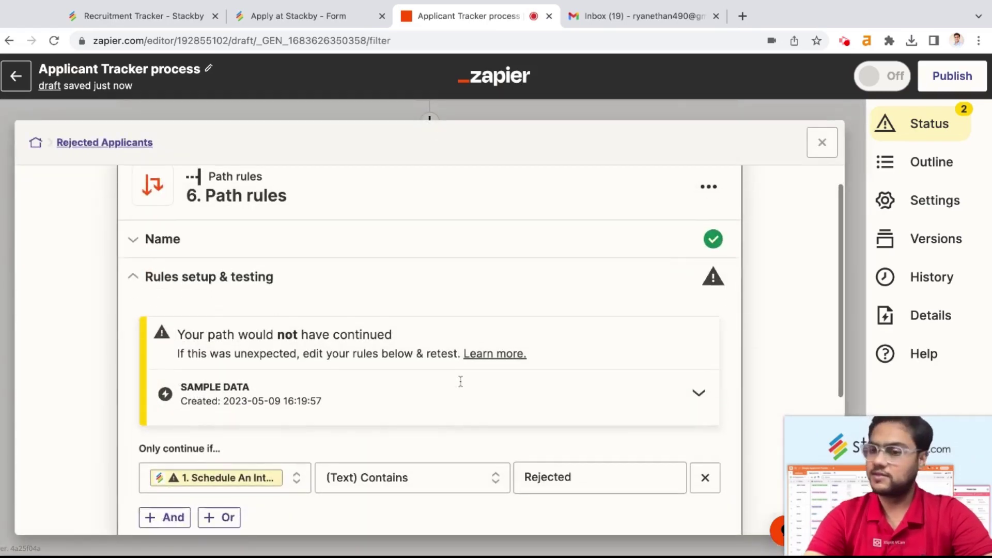
scroll(460, 381, "down", 2)
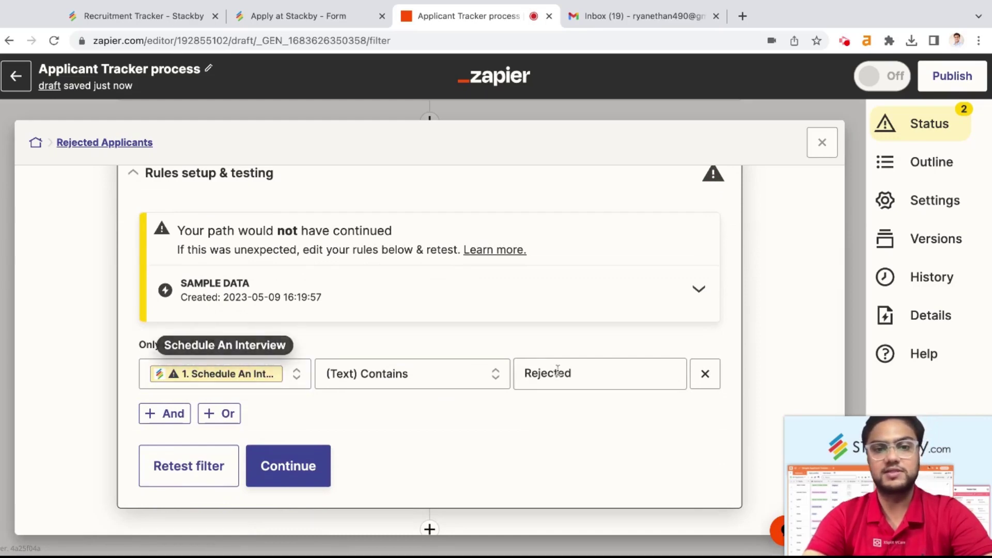
left_click(287, 466)
scroll(463, 402, "down", 4)
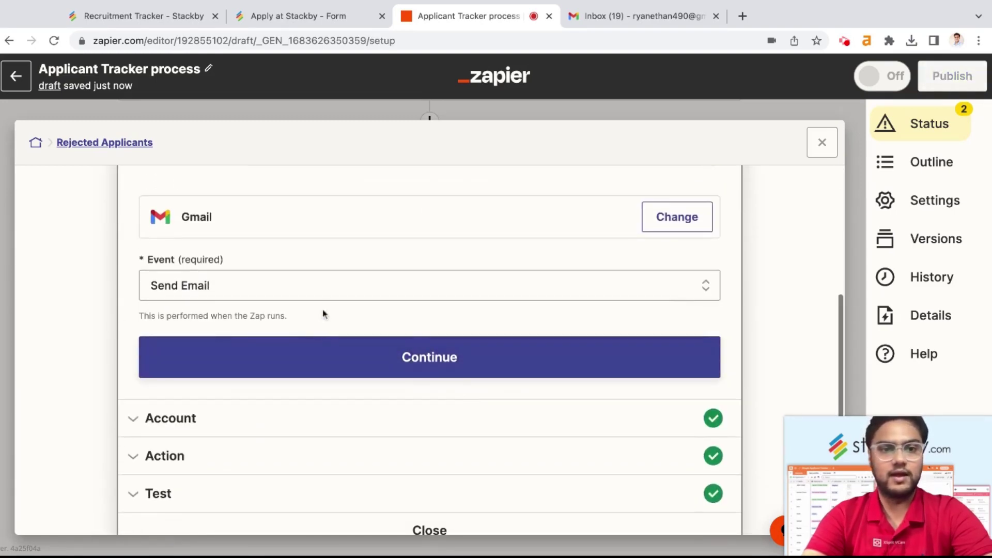
Step: Review the rejection email's Gmail account and body signed 'Stackby HR team'
scroll(401, 330, "down", 1)
left_click(381, 344)
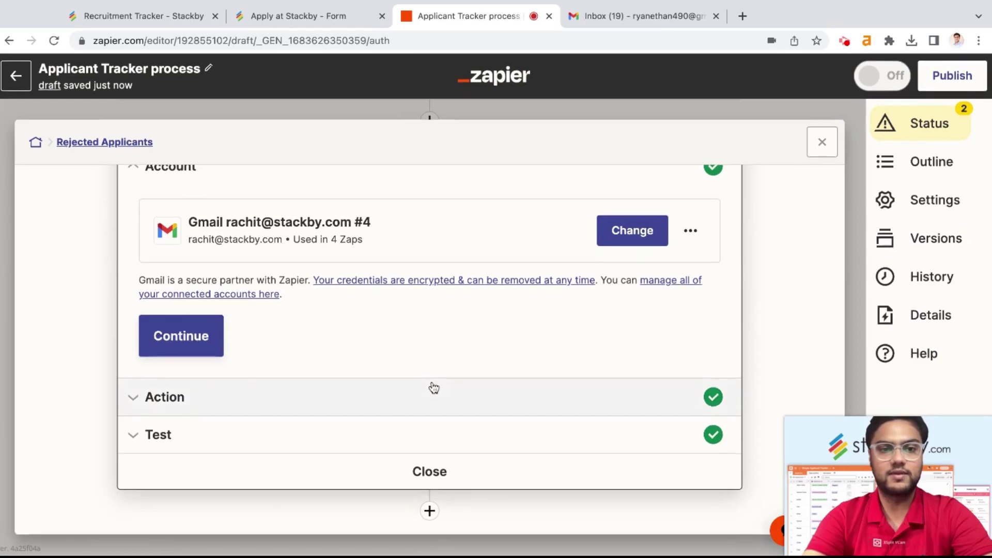
left_click(324, 397)
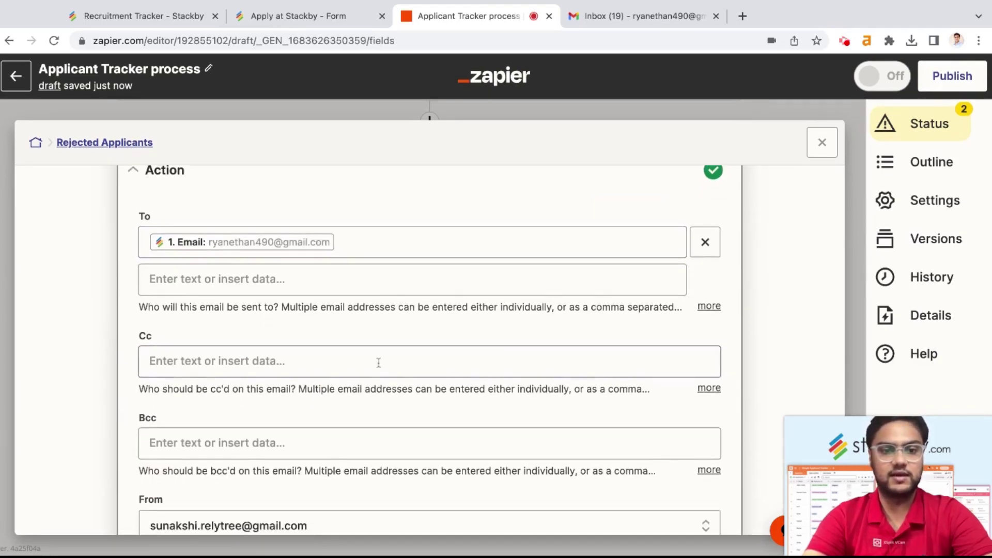
scroll(377, 362, "down", 9)
scroll(379, 362, "down", 4)
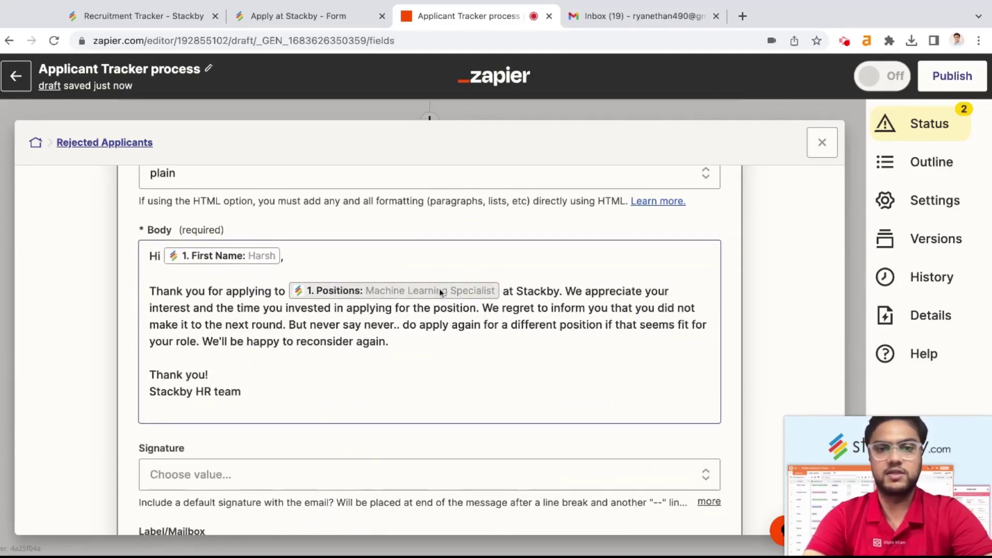
Step: Look over the applicants in the Recruitment Tracker - Stackby table
left_click(150, 16)
scroll(509, 287, "up", 2)
scroll(508, 287, "left", 5)
scroll(516, 330, "down", 1)
scroll(516, 331, "right", 15)
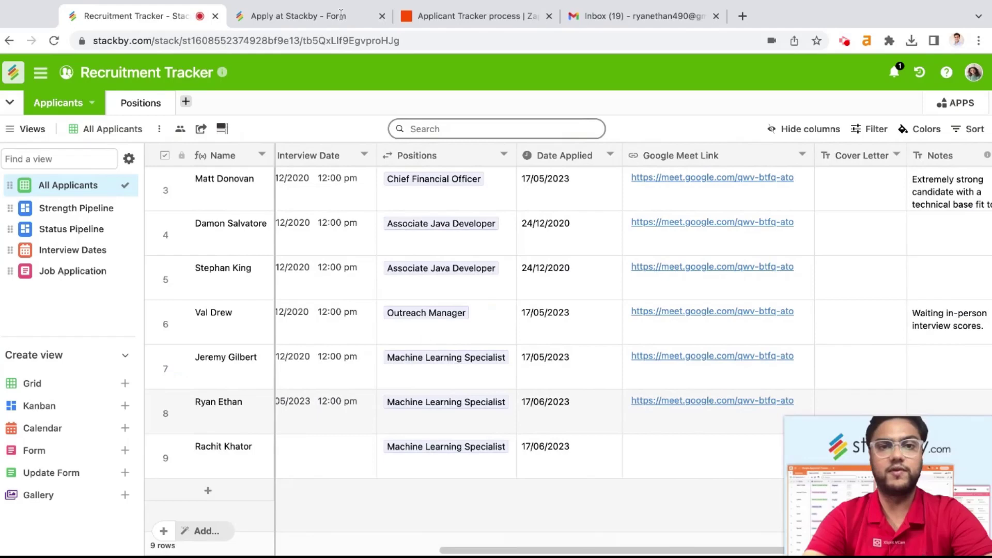
Step: Go back to the Applicant Tracker process zap's Rejected Applicants email body
left_click(466, 22)
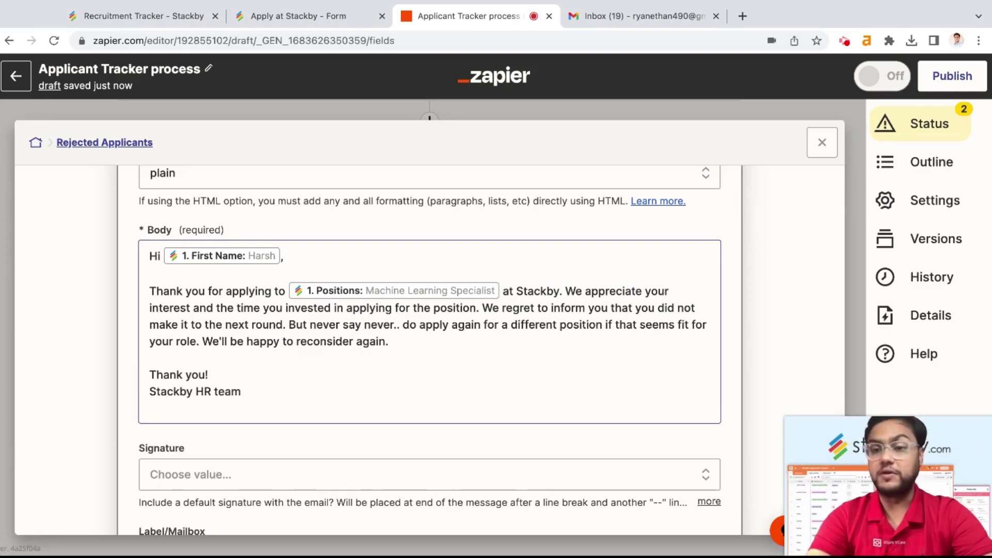
Step: Continue past the rejection email fields, retest the action, and check Gmail for delivery
scroll(329, 386, "down", 6)
left_click(328, 387)
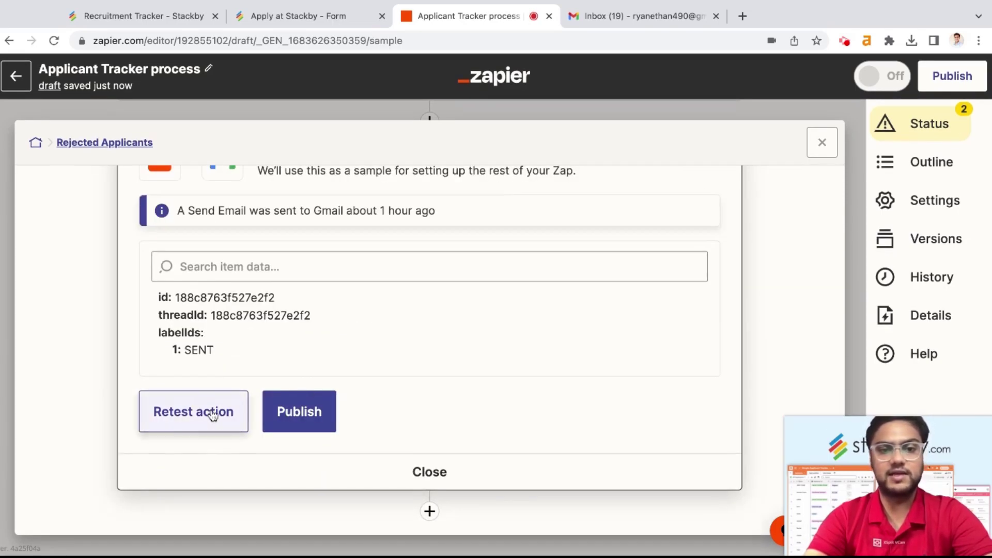
left_click(212, 414)
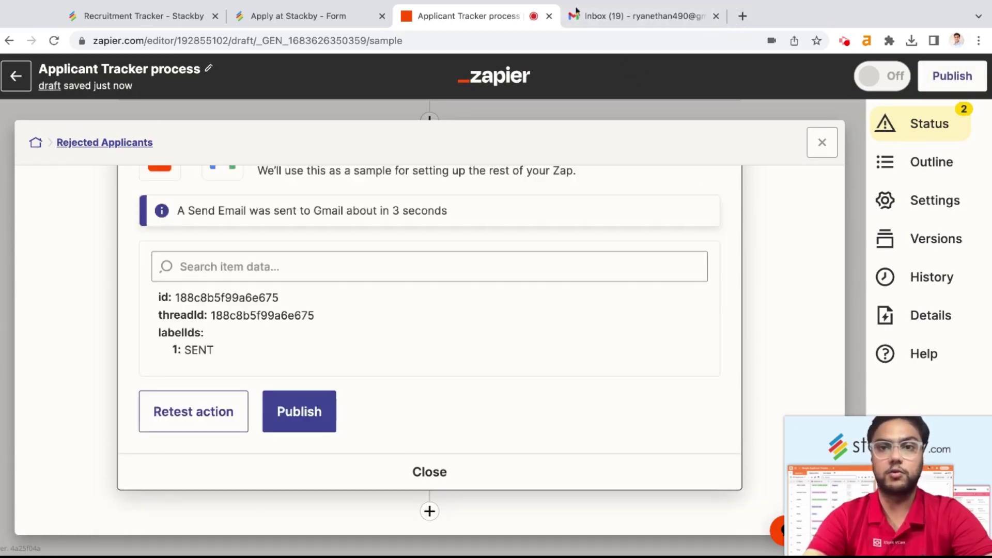
left_click(615, 13)
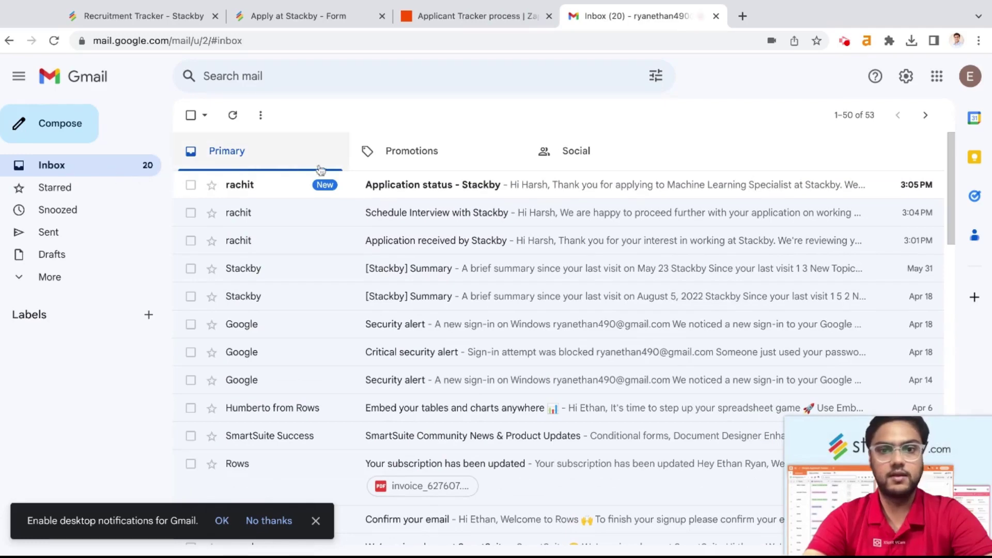
Step: Read the 'Application status - Stackby' rejection email, then return to the Recruitment Tracker
left_click(463, 186)
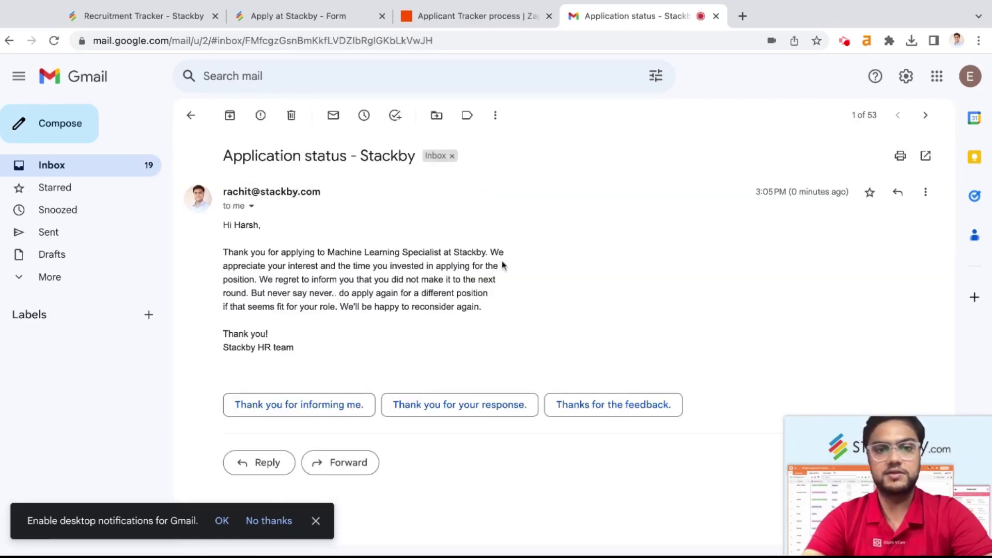
left_click_drag(337, 251, 336, 252)
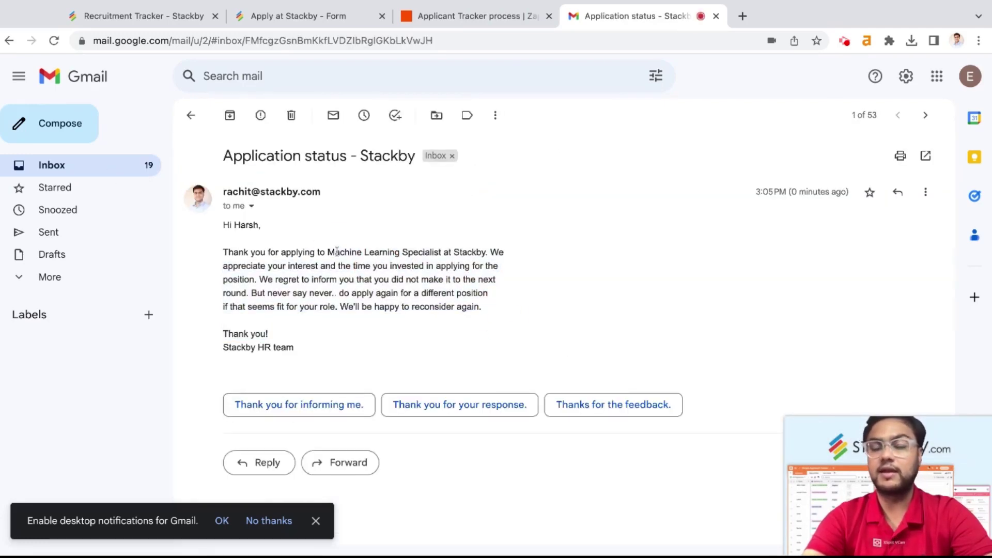
left_click(190, 115)
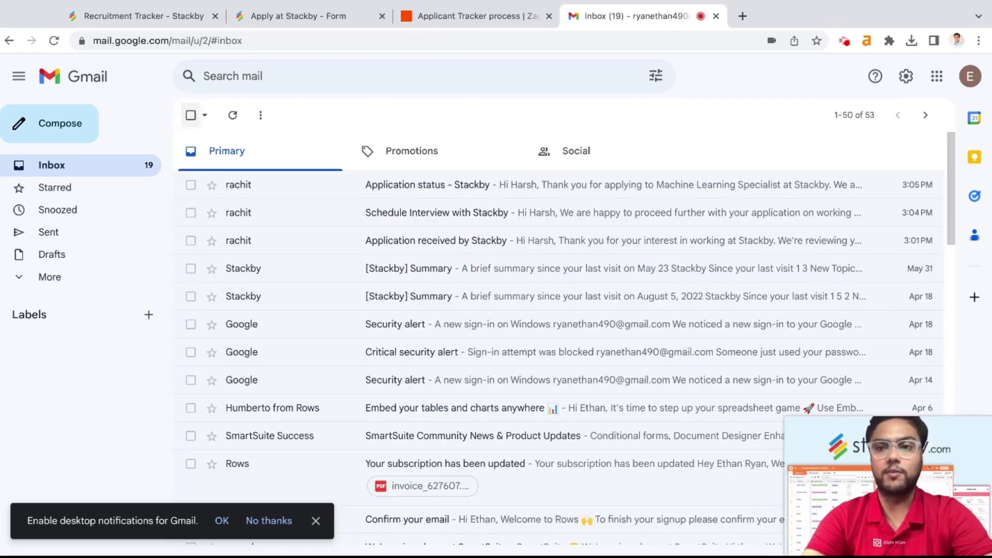
left_click(163, 20)
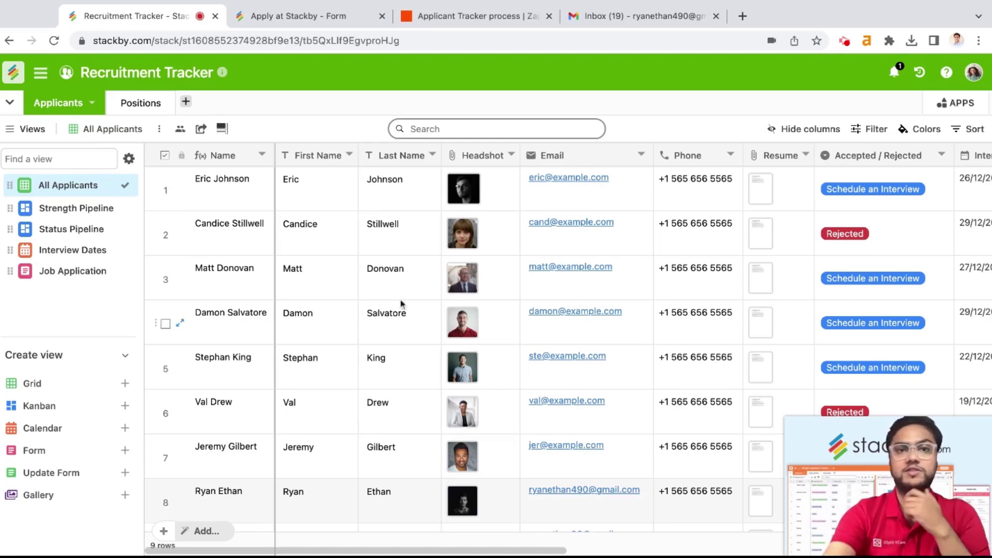
Step: Close the Rejected Applicants email test result in Zapier and return to the applicants table
left_click(465, 16)
left_click(457, 473)
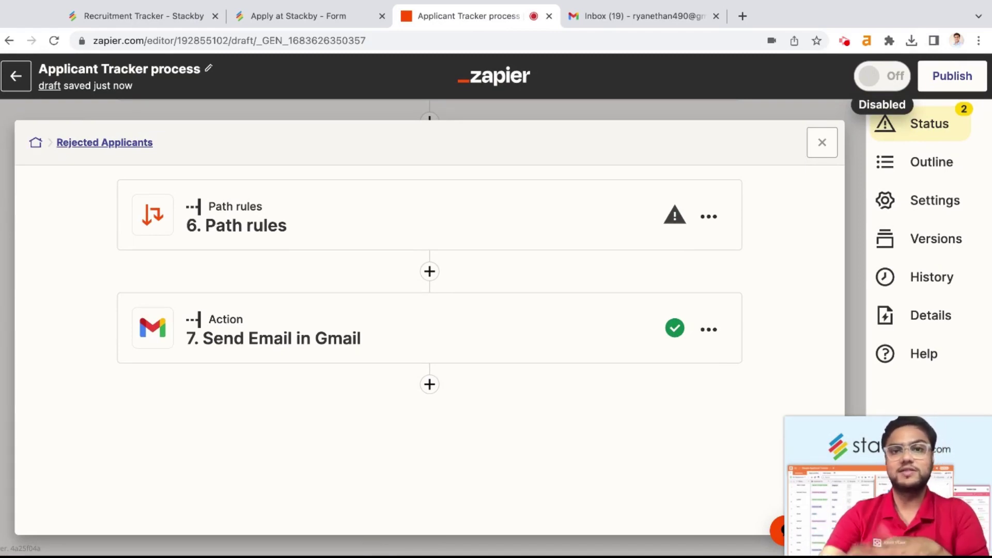
left_click(137, 16)
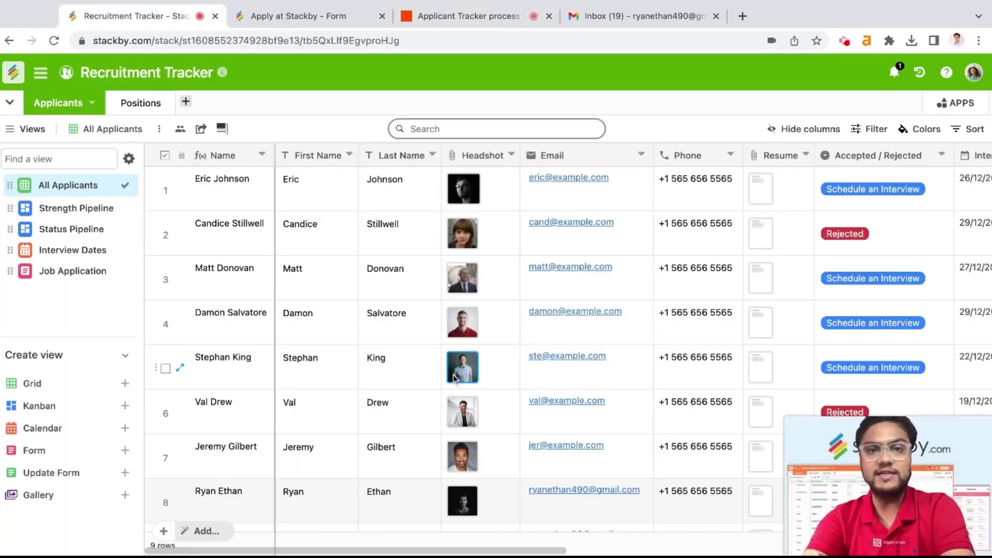
scroll(453, 374, "down", 3)
scroll(453, 374, "up", 3)
scroll(453, 374, "right", 1)
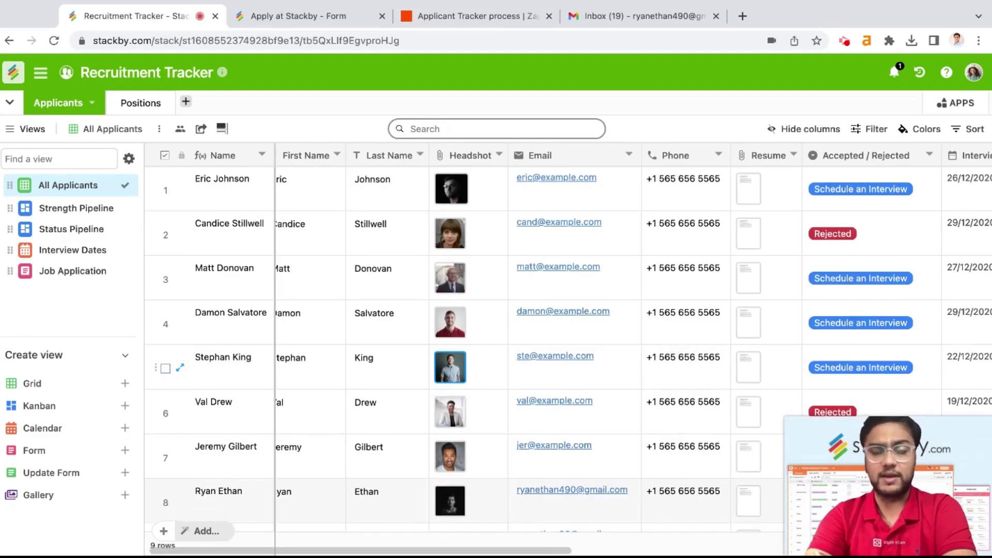
scroll(450, 367, "left", 1)
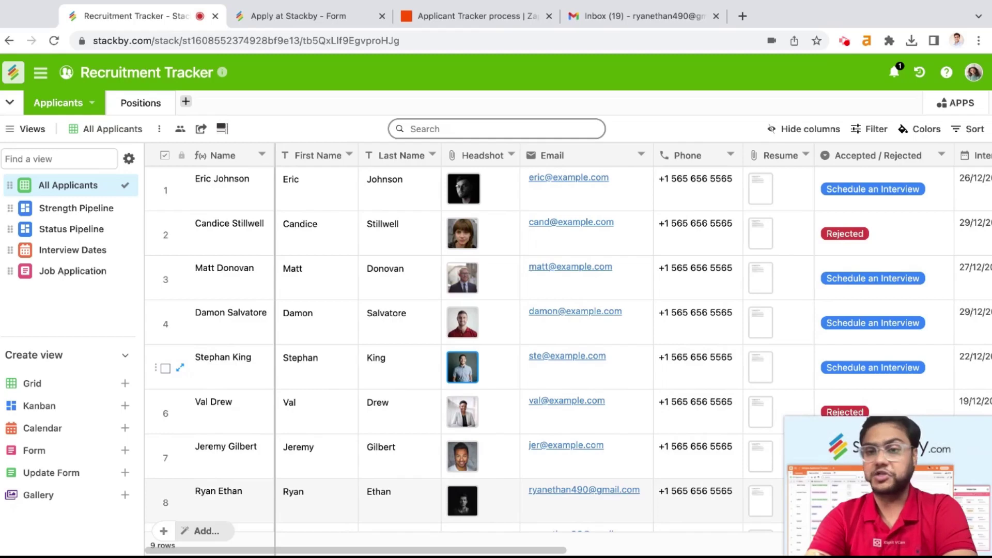